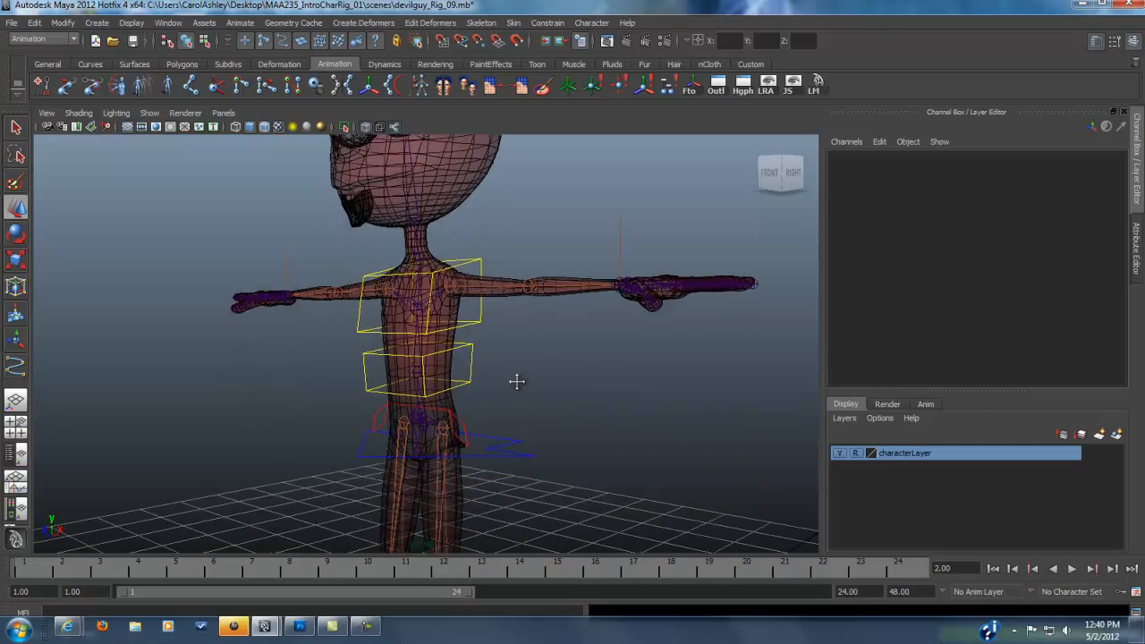
Examine the character rig's existing torso controls, head and neck from several angles.
{"action": "middle_click_drag", "start_coordinate": [526, 445], "coordinate": [520, 376], "text": "alt"}
{"action": "left_click_drag", "start_coordinate": [431, 403], "coordinate": [493, 439], "text": "alt"}
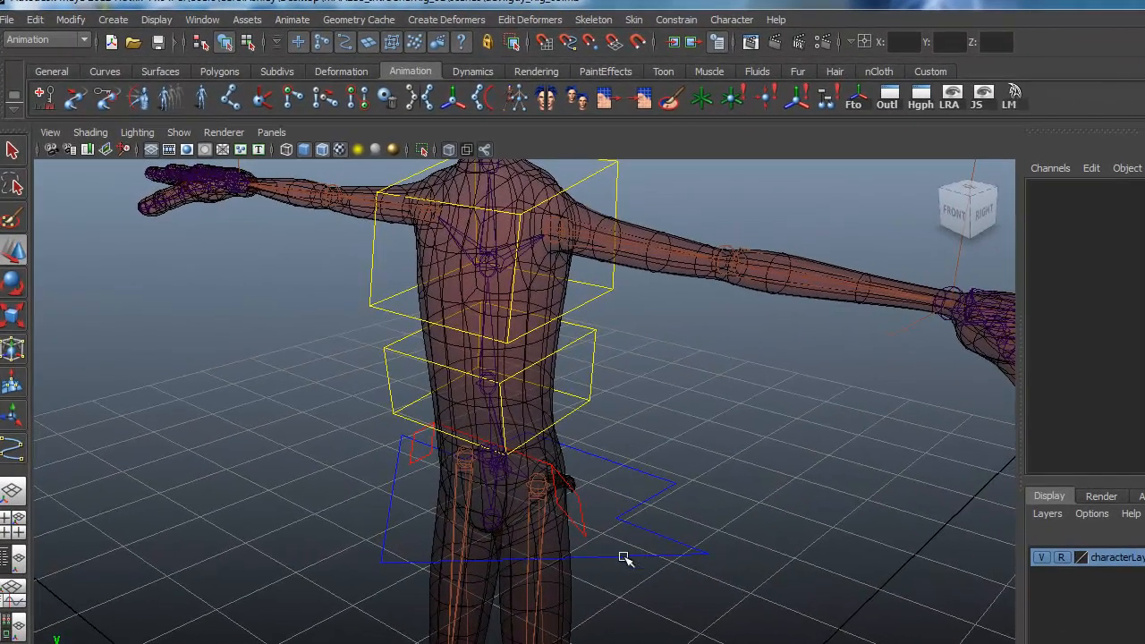
{"action": "left_click_drag", "start_coordinate": [625, 558], "coordinate": [582, 510], "text": "alt"}
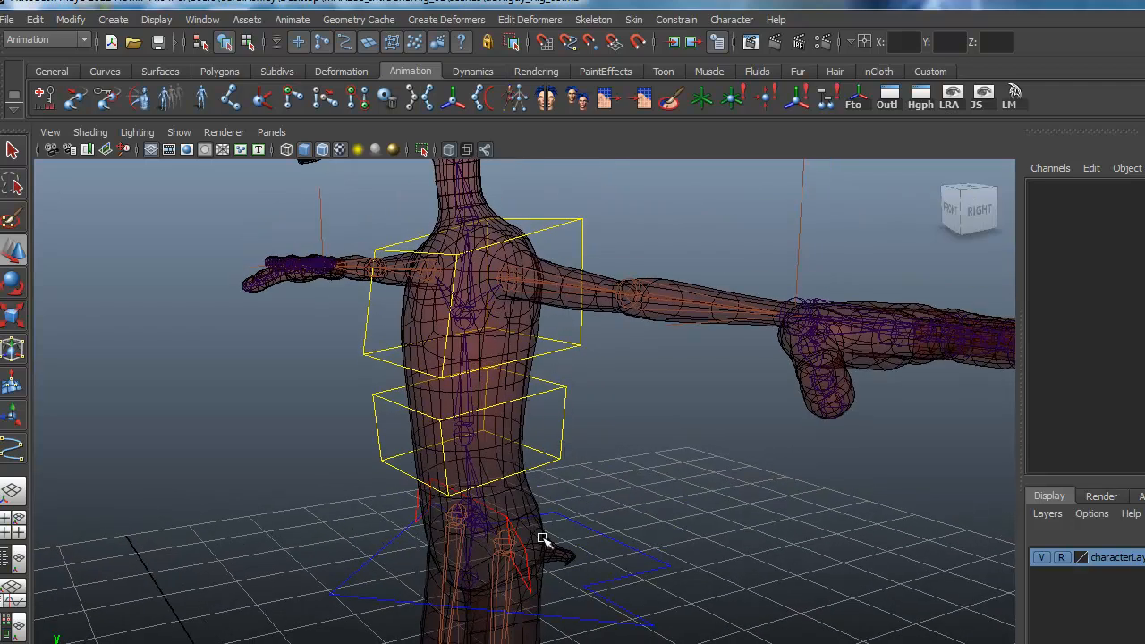
{"action": "left_click_drag", "start_coordinate": [551, 518], "coordinate": [525, 542], "text": "alt"}
{"action": "left_click_drag", "start_coordinate": [636, 529], "coordinate": [514, 553], "text": "alt"}
{"action": "left_click_drag", "start_coordinate": [452, 362], "coordinate": [460, 457], "text": "alt"}
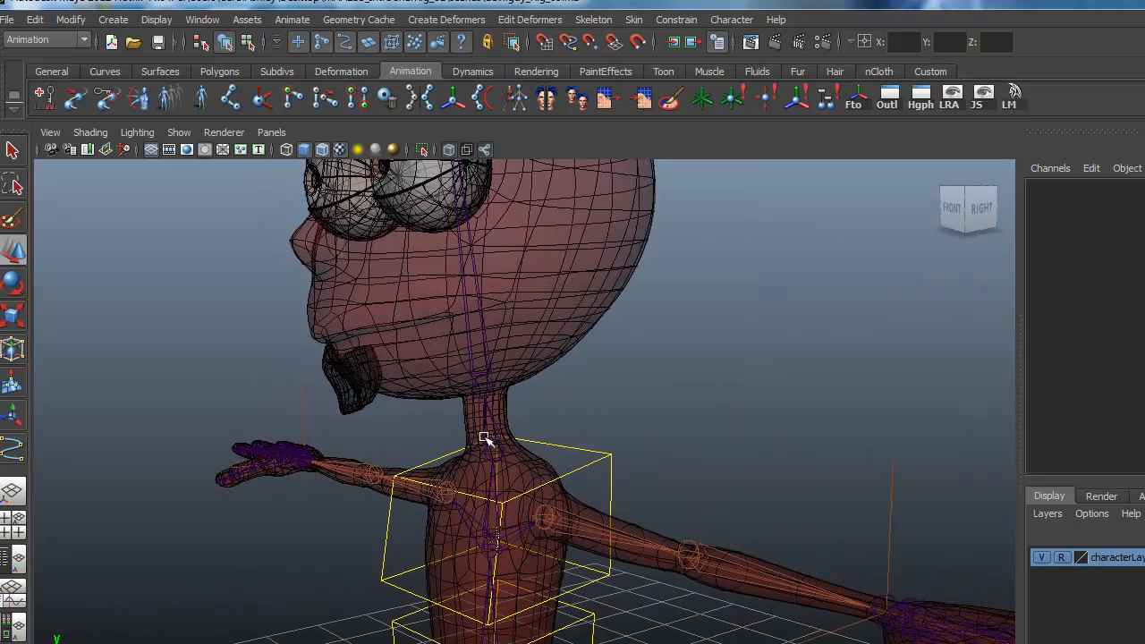
{"action": "left_click_drag", "start_coordinate": [582, 401], "coordinate": [586, 435], "text": "alt"}
{"action": "left_click_drag", "start_coordinate": [557, 488], "coordinate": [592, 481], "text": "alt"}
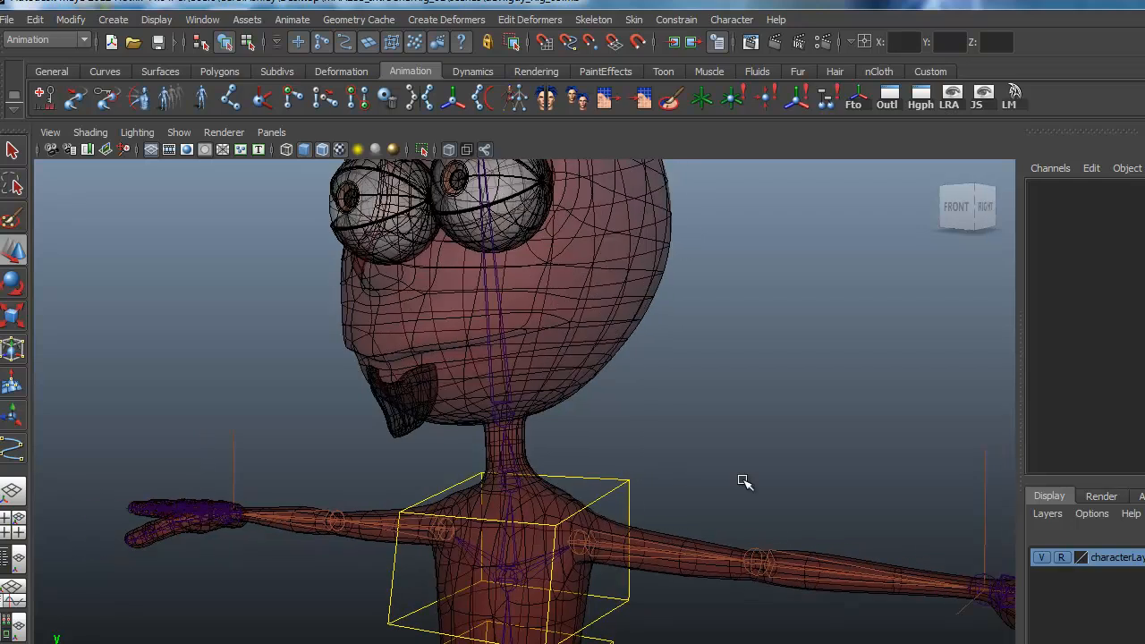
{"action": "right_click_drag", "start_coordinate": [592, 481], "coordinate": [454, 426], "text": "alt"}
Create a NURBS circle and raise it to the character's neck, at about 5.235 in Y.
{"action": "left_click", "coordinate": [115, 20]}
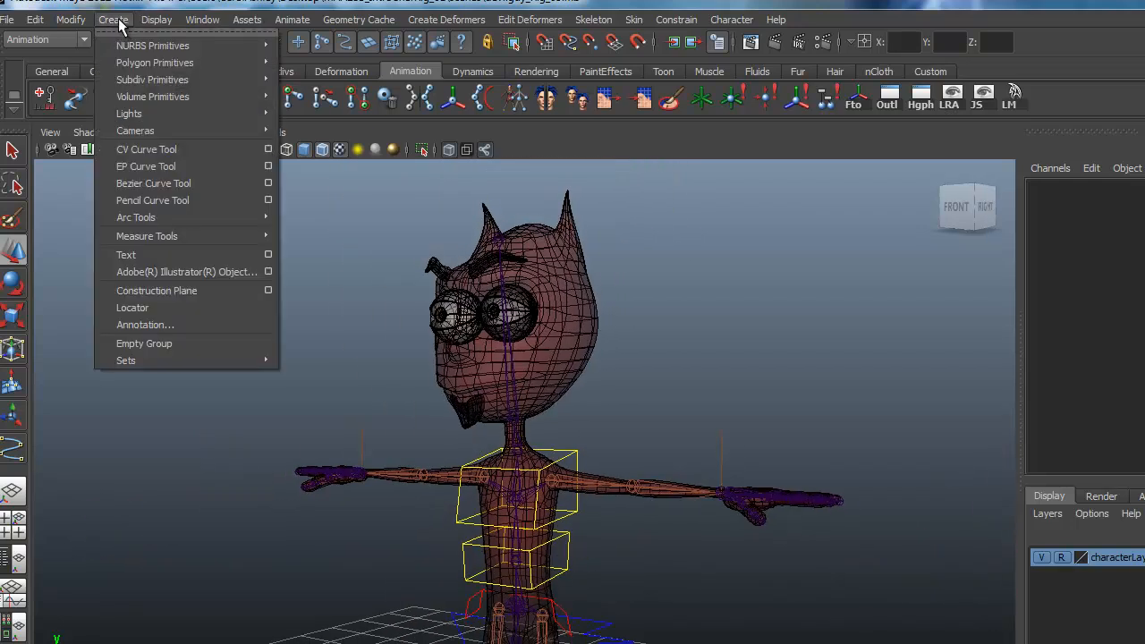
{"action": "mouse_move", "coordinate": [133, 44]}
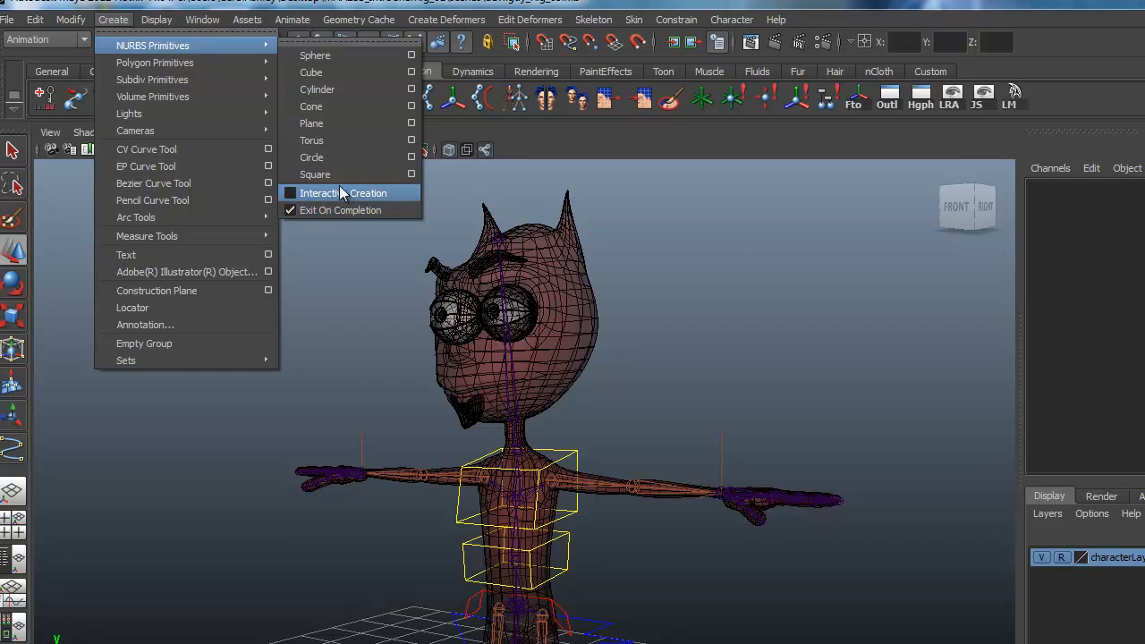
{"action": "left_click", "coordinate": [316, 161]}
{"action": "right_click_drag", "start_coordinate": [812, 446], "coordinate": [644, 465], "text": "alt"}
{"action": "middle_click_drag", "start_coordinate": [644, 465], "coordinate": [626, 362], "text": "alt"}
{"action": "left_click_drag", "start_coordinate": [621, 371], "coordinate": [578, 495], "text": "alt"}
{"action": "left_click_drag", "start_coordinate": [533, 462], "coordinate": [532, 200]}
Scale the NURBS circle down uniformly to about 0.298 so it fits closely around the neck.
{"action": "right_click_drag", "start_coordinate": [547, 304], "coordinate": [622, 326], "text": "alt"}
{"action": "middle_click_drag", "start_coordinate": [621, 327], "coordinate": [612, 556], "text": "alt"}
{"action": "left_click_drag", "start_coordinate": [611, 556], "coordinate": [542, 528], "text": "alt"}
{"action": "right_click_drag", "start_coordinate": [371, 525], "coordinate": [610, 534], "text": "alt"}
{"action": "left_click_drag", "start_coordinate": [611, 534], "coordinate": [299, 381], "text": "alt"}
{"action": "key", "text": "r"}
{"action": "left_click_drag", "start_coordinate": [503, 380], "coordinate": [411, 382]}
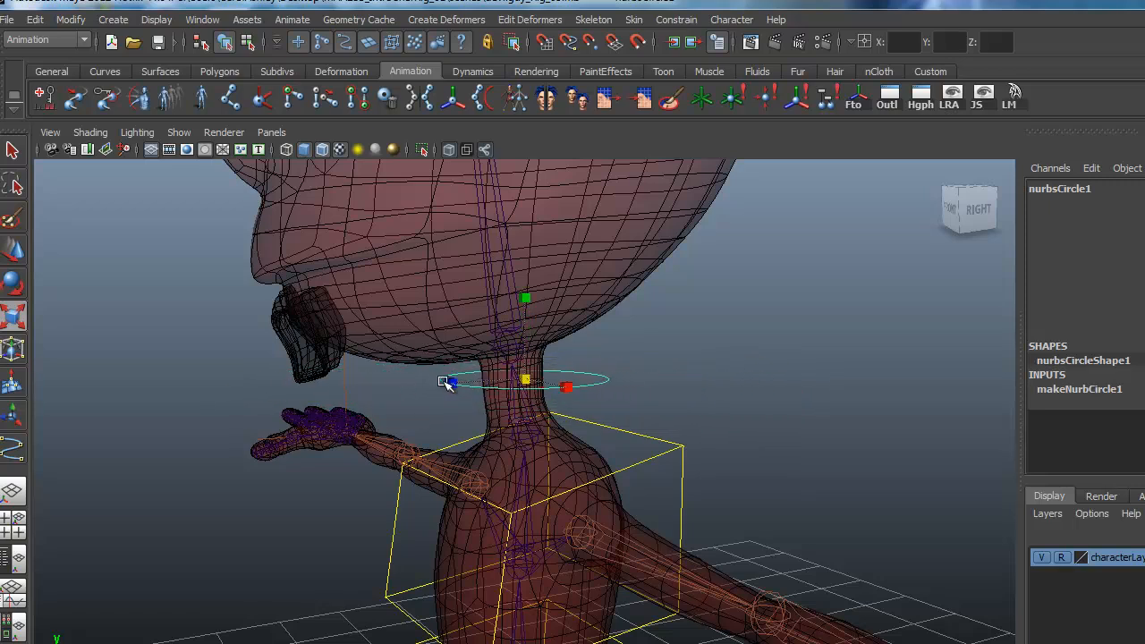
Rotate the circle about 13.15 degrees in X to match the neck's tilt and shift it to about 0.036 in Z.
{"action": "key", "text": "e"}
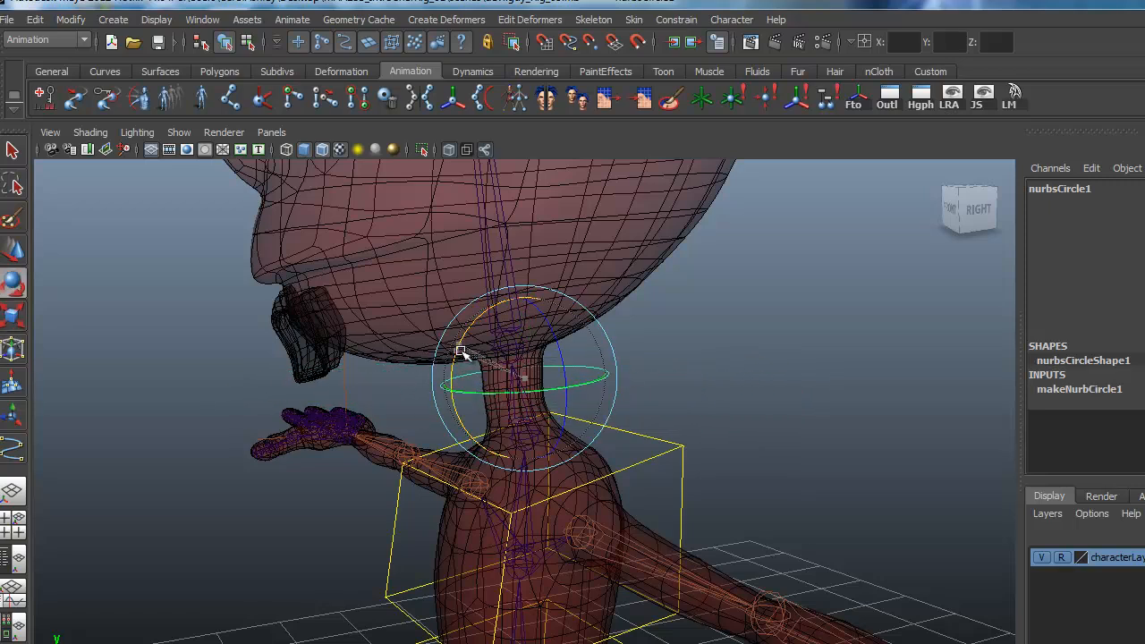
{"action": "left_click_drag", "start_coordinate": [447, 424], "coordinate": [442, 456], "text": "alt"}
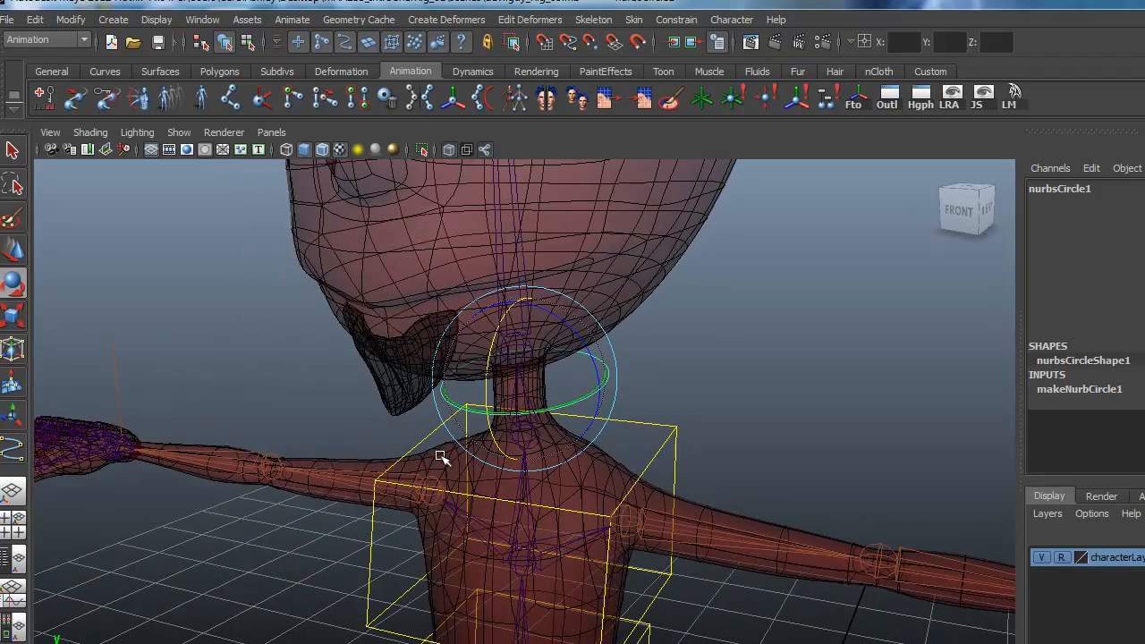
{"action": "right_click_drag", "start_coordinate": [441, 455], "coordinate": [759, 455], "text": "alt"}
{"action": "left_click_drag", "start_coordinate": [668, 462], "coordinate": [549, 457], "text": "alt"}
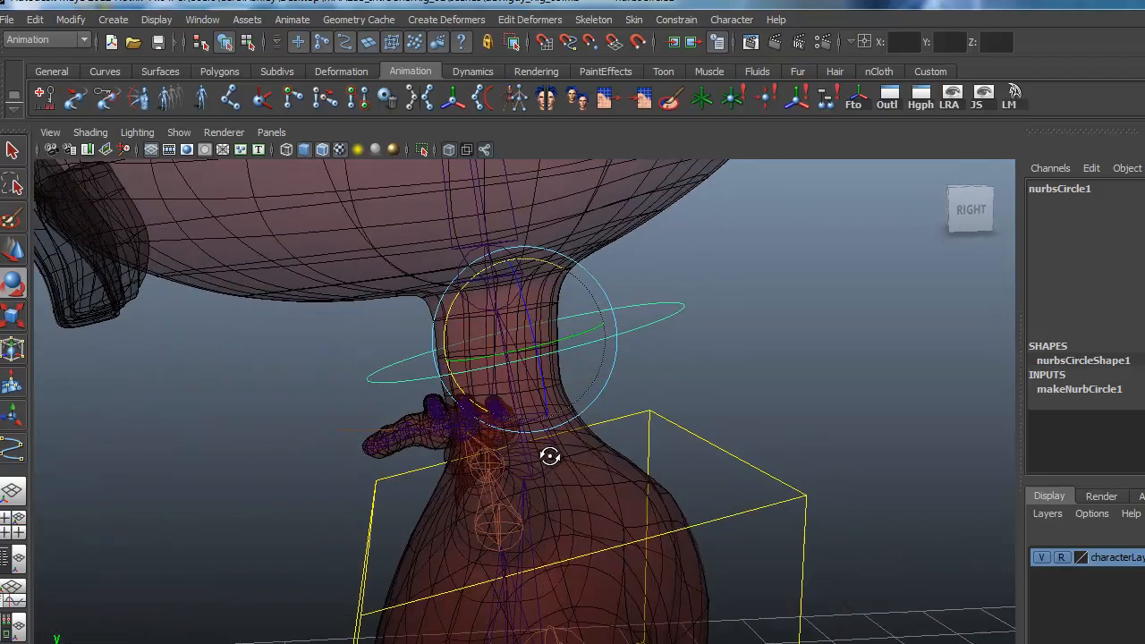
{"action": "key", "text": "w"}
{"action": "left_click_drag", "start_coordinate": [464, 344], "coordinate": [447, 340]}
{"action": "left_click_drag", "start_coordinate": [447, 452], "coordinate": [503, 418], "text": "alt"}
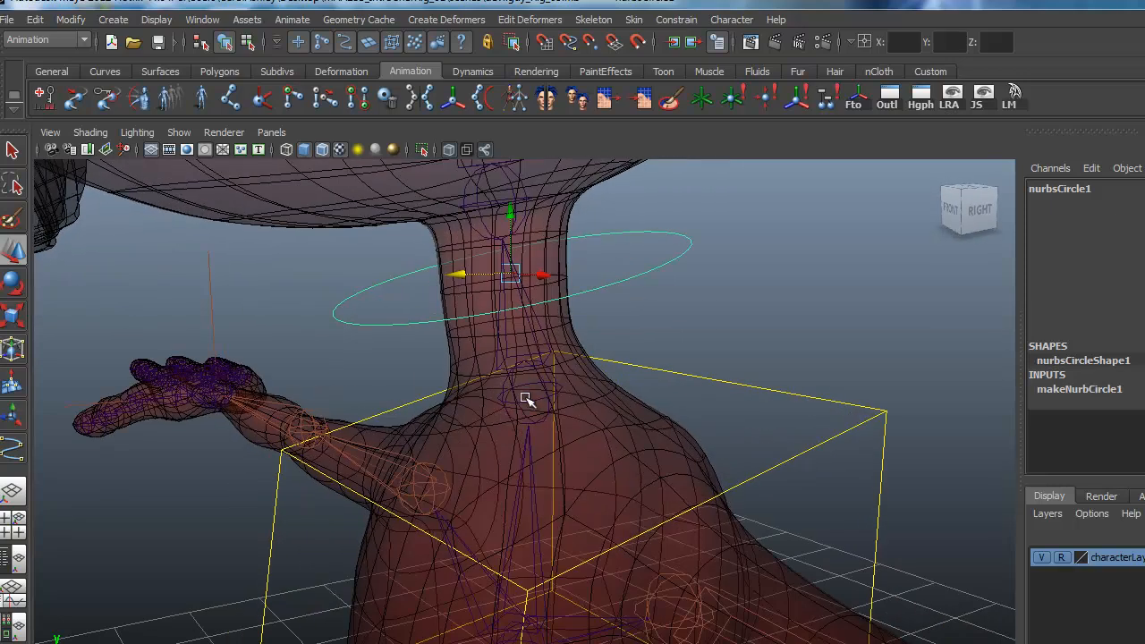
Move the circle's pivot point down and snap it to the joint at the base of the neck.
{"action": "key", "text": "Insert"}
{"action": "key", "text": "v"}
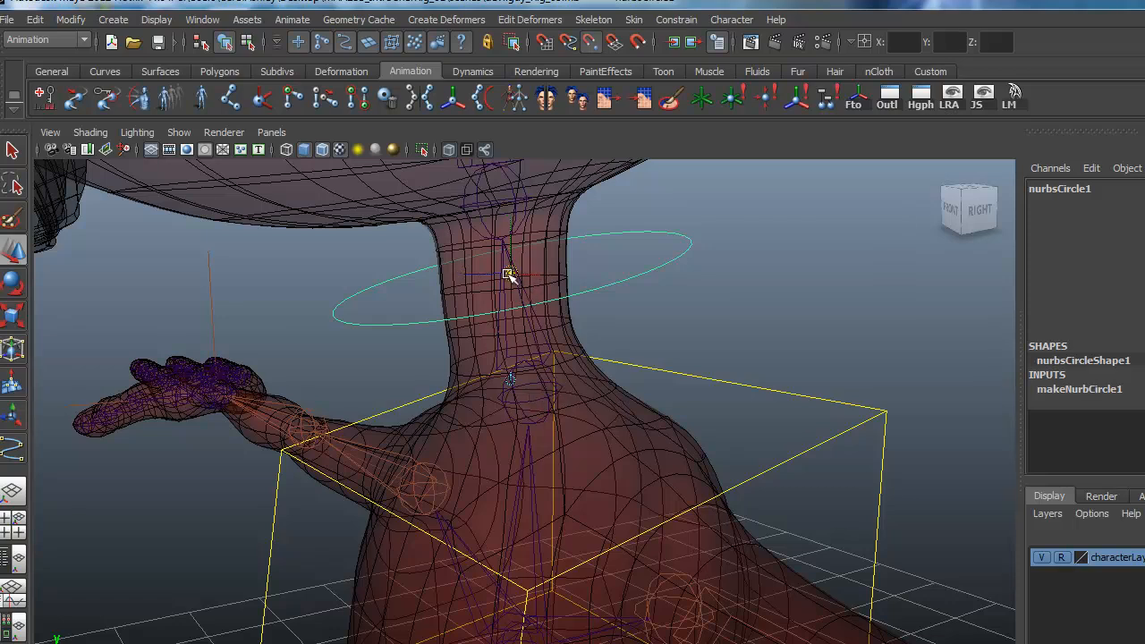
{"action": "left_click_drag", "start_coordinate": [509, 276], "coordinate": [517, 374]}
{"action": "left_click_drag", "start_coordinate": [446, 463], "coordinate": [572, 451], "text": "alt"}
{"action": "left_click_drag", "start_coordinate": [566, 522], "coordinate": [465, 467], "text": "alt"}
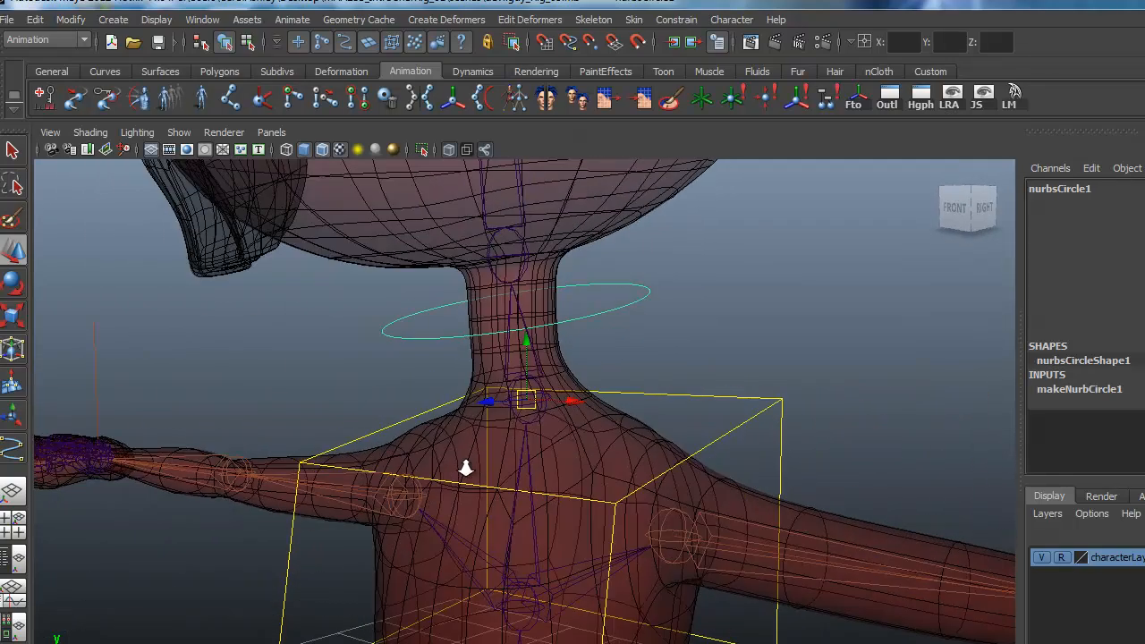
{"action": "scroll", "coordinate": [465, 468], "scroll_direction": "up", "scroll_amount": 5}
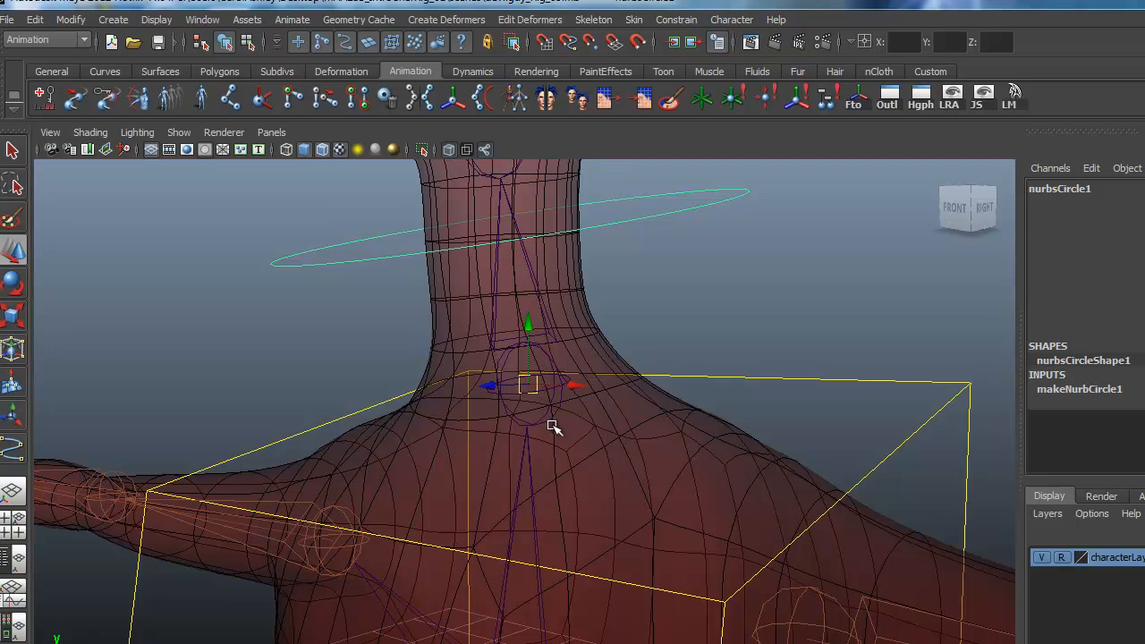
{"action": "scroll", "coordinate": [537, 421], "scroll_direction": "down", "scroll_amount": 3}
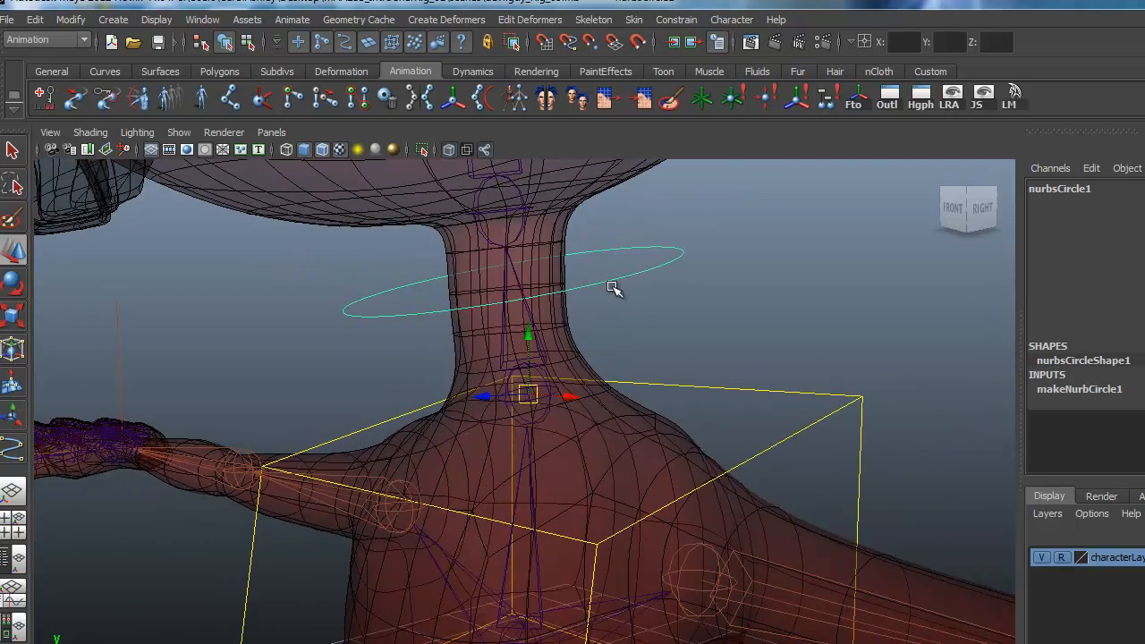
{"action": "scroll", "coordinate": [794, 350], "scroll_direction": "down", "scroll_amount": 3}
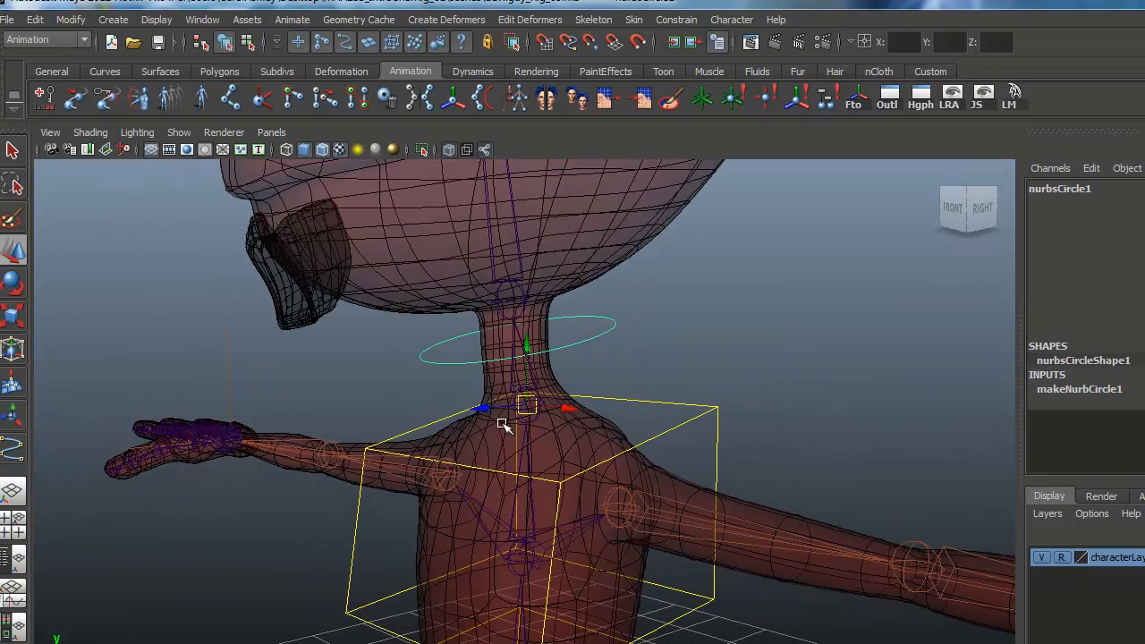
{"action": "left_click_drag", "start_coordinate": [502, 426], "coordinate": [547, 383], "text": "alt"}
{"action": "left_click_drag", "start_coordinate": [669, 419], "coordinate": [526, 450], "text": "alt"}
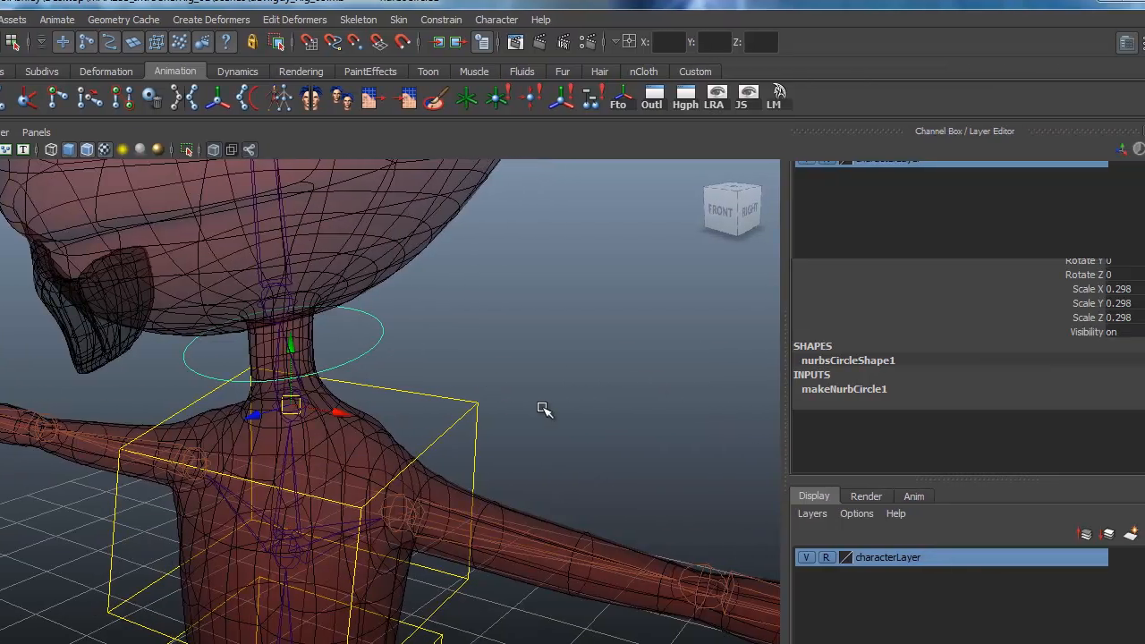
Enable drawing overrides on the circle's shape and set its display color to light green.
{"action": "key", "text": "ctrl+a"}
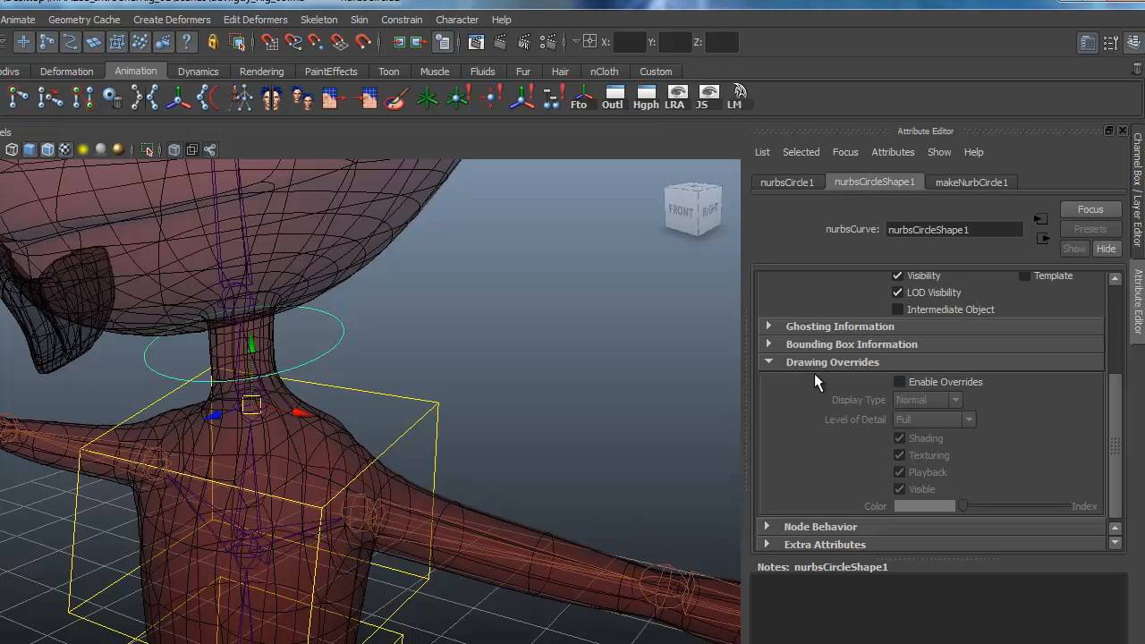
{"action": "left_click", "coordinate": [898, 381]}
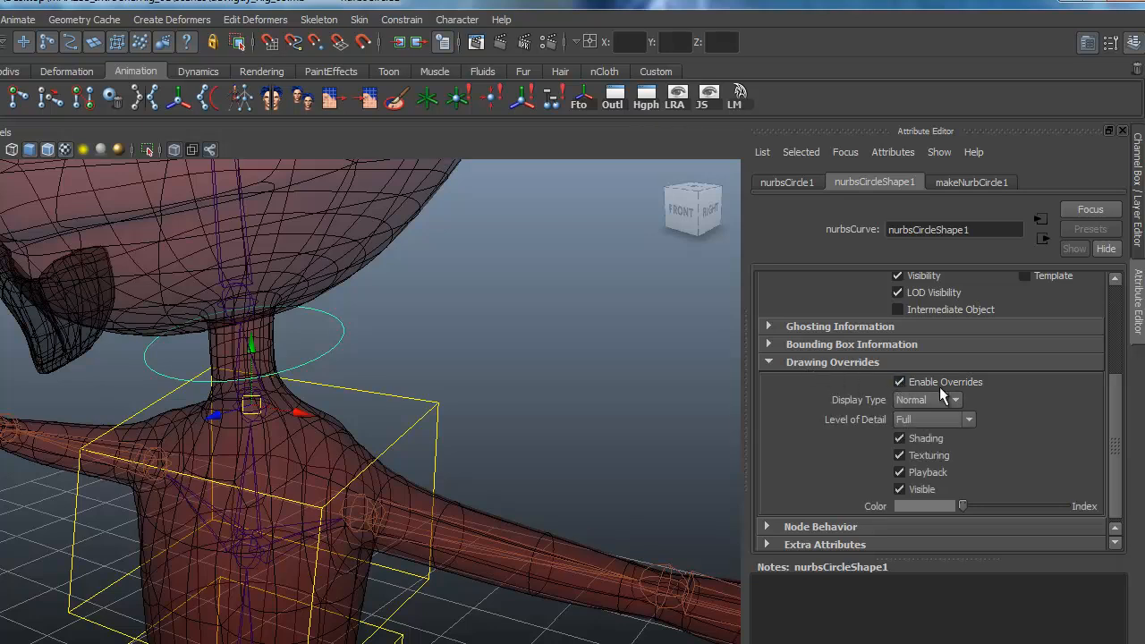
{"action": "left_click_drag", "start_coordinate": [963, 504], "coordinate": [1049, 504]}
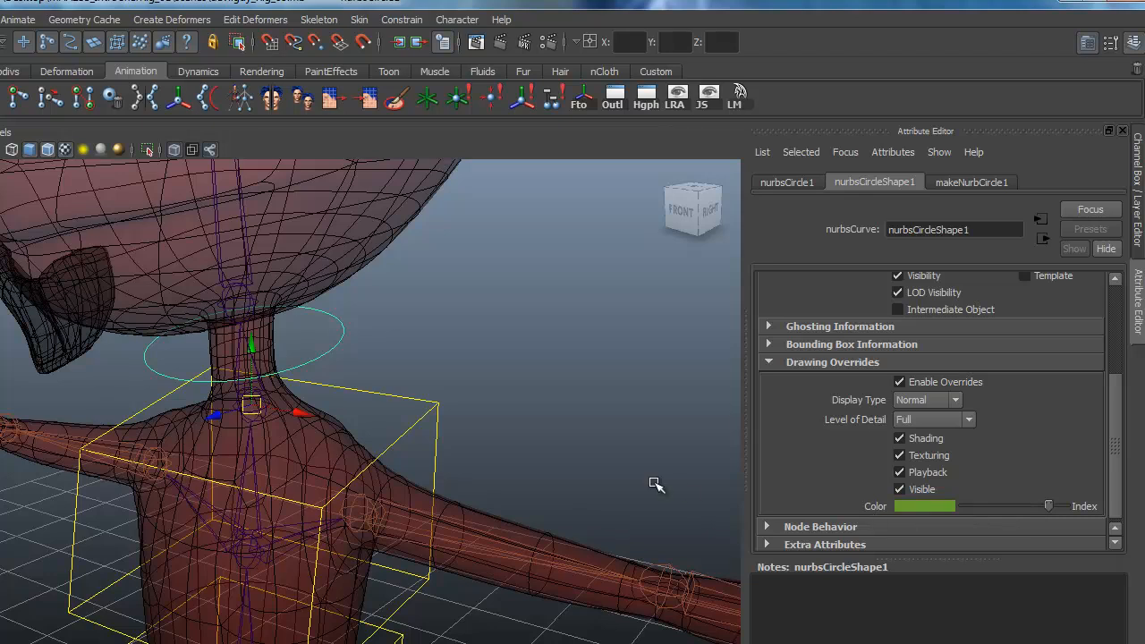
{"action": "left_click", "coordinate": [521, 381]}
Reselect the circle around the neck and rename it neck_ctrl.
{"action": "left_click_drag", "start_coordinate": [522, 381], "coordinate": [438, 461], "text": "alt"}
{"action": "right_click_drag", "start_coordinate": [296, 463], "coordinate": [513, 462], "text": "alt"}
{"action": "middle_click_drag", "start_coordinate": [469, 396], "coordinate": [388, 376], "text": "alt"}
{"action": "left_click", "coordinate": [270, 287]}
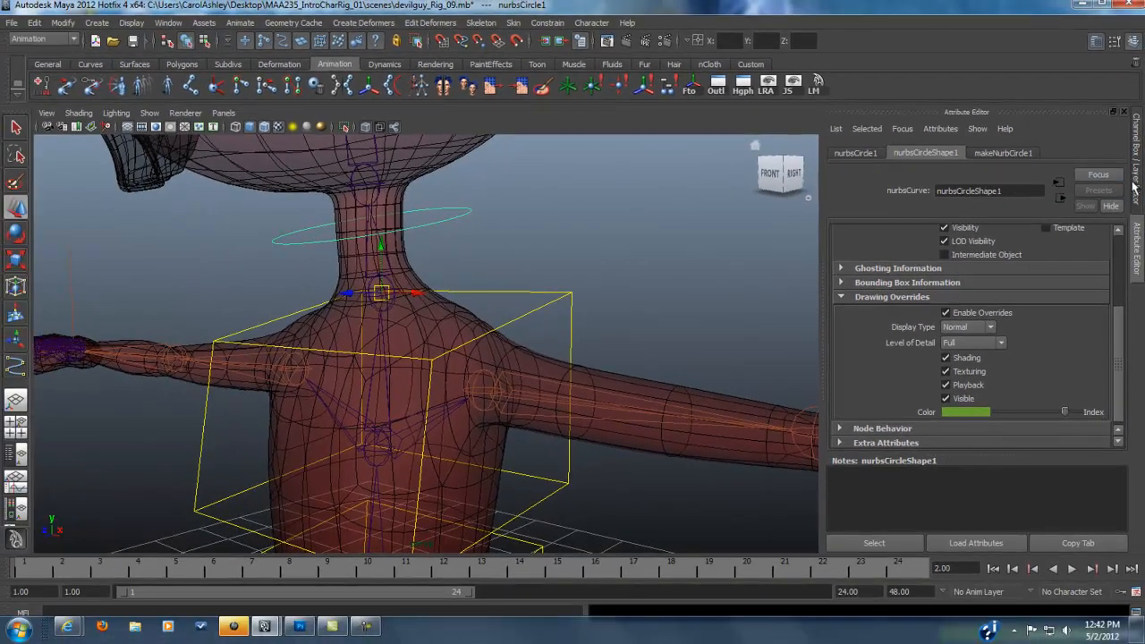
{"action": "left_click", "coordinate": [1137, 187]}
{"action": "double_click", "coordinate": [882, 159]}
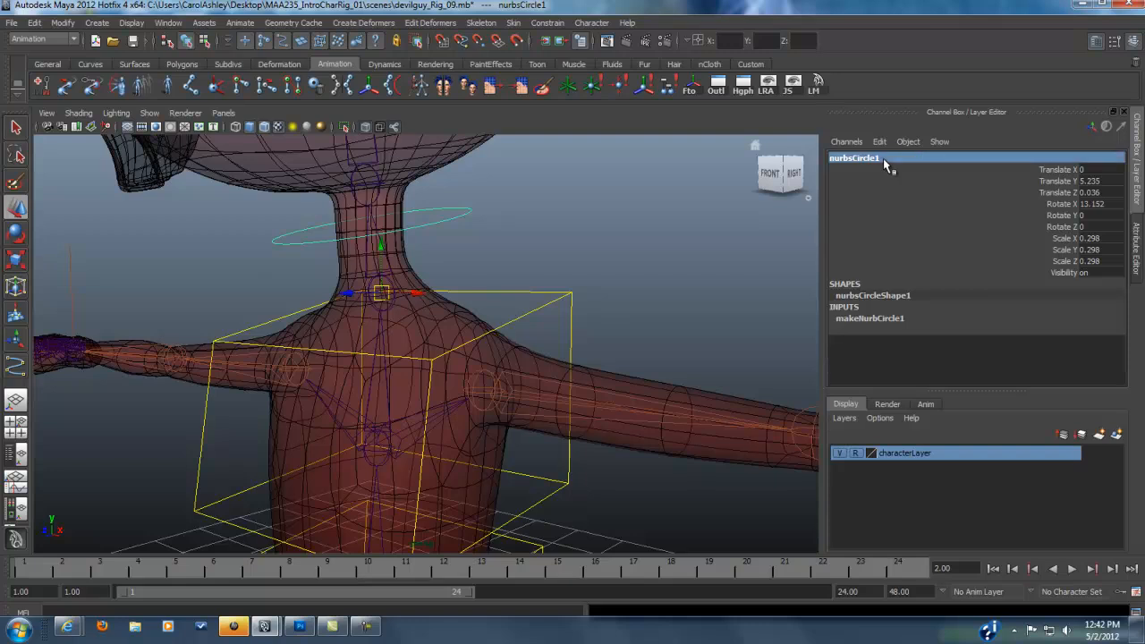
{"action": "type", "text": "neck_ctrl"}
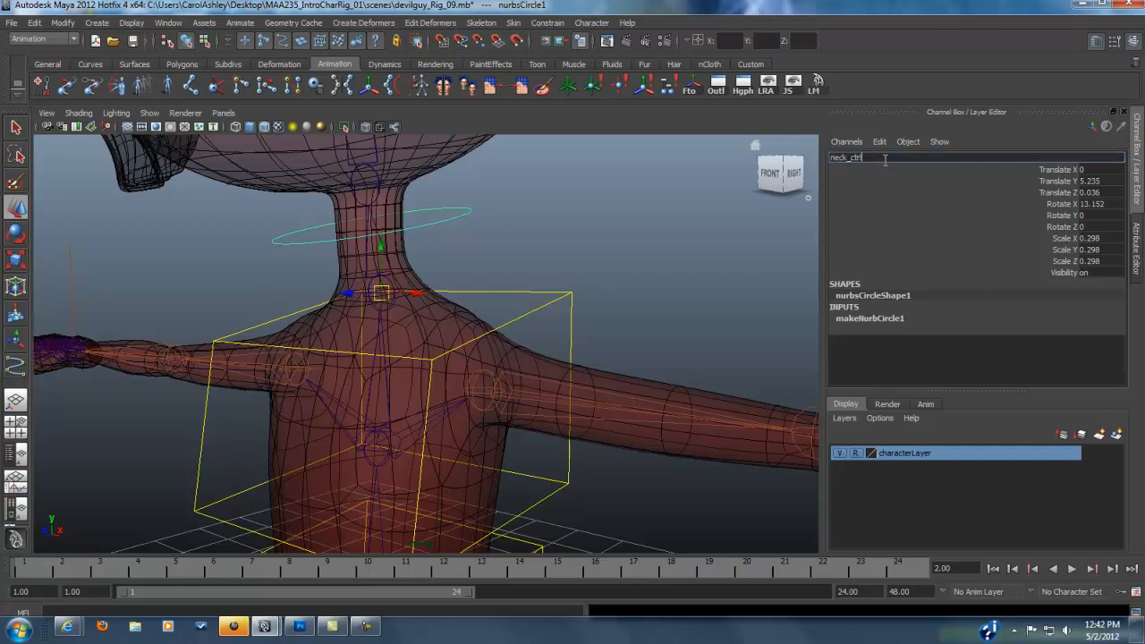
{"action": "key", "text": "Return"}
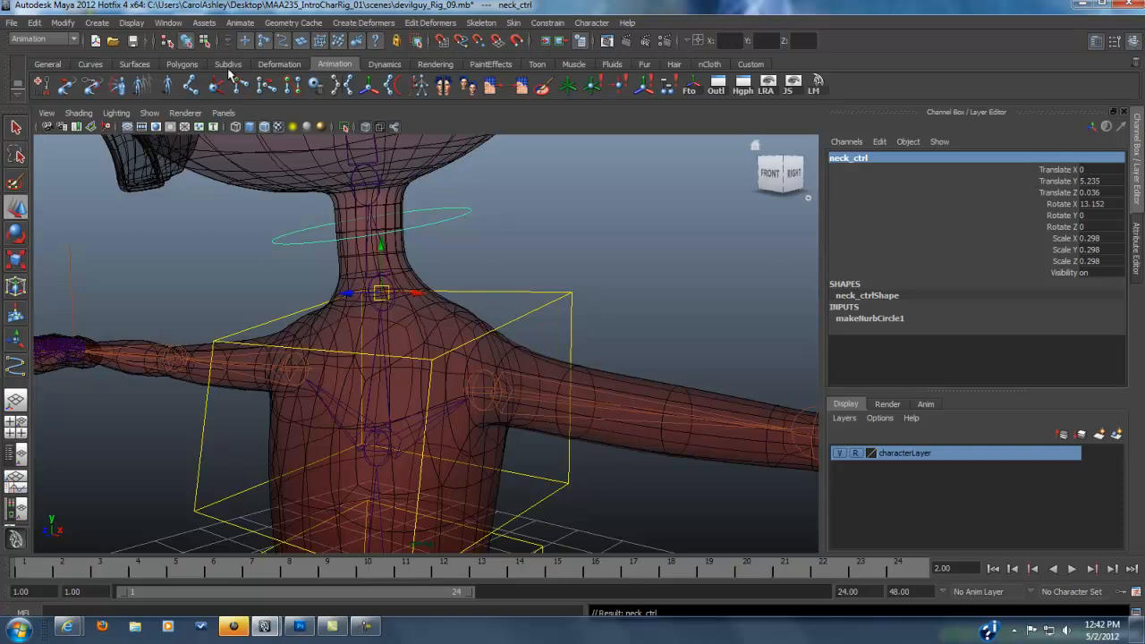
Freeze the transformations of neck_ctrl and delete its construction history.
{"action": "left_click", "coordinate": [70, 27]}
{"action": "left_click", "coordinate": [83, 70]}
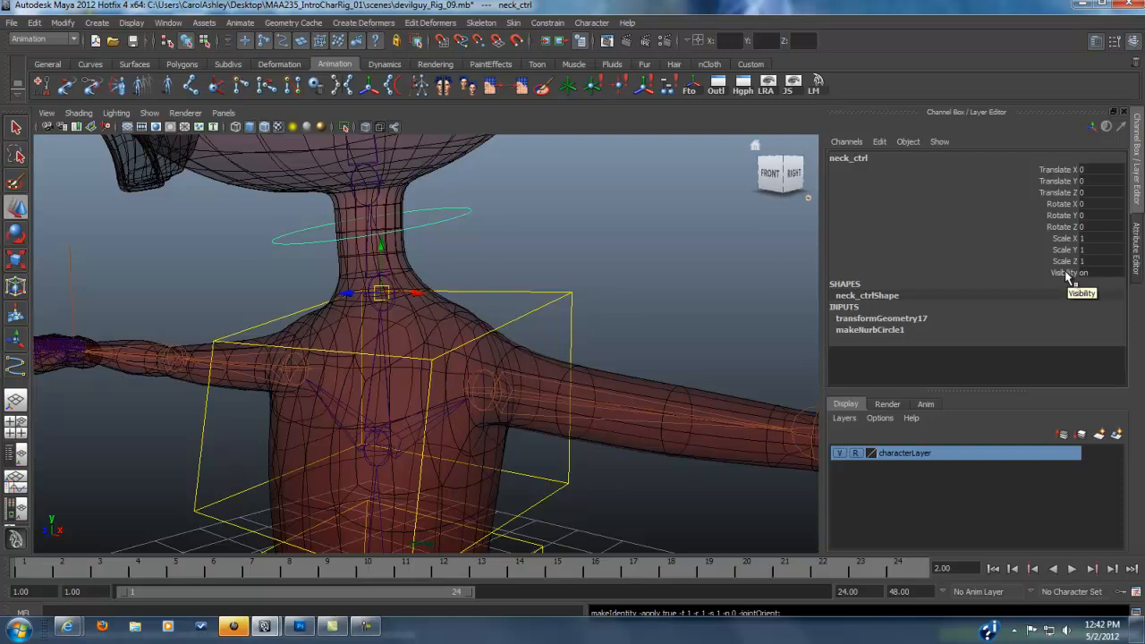
{"action": "left_click", "coordinate": [34, 23]}
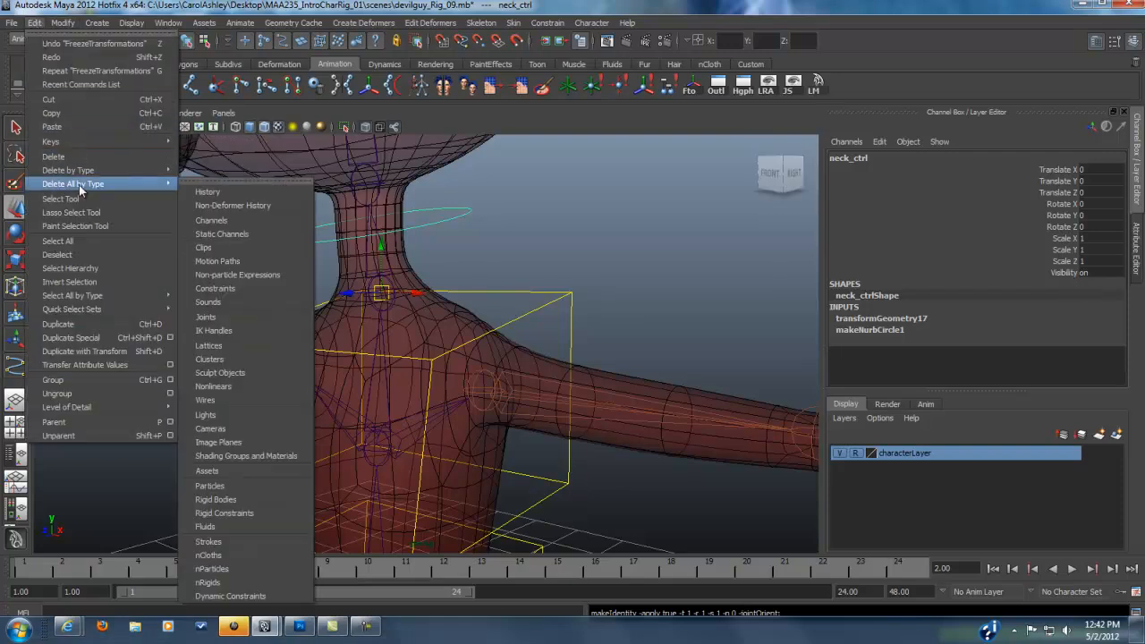
{"action": "mouse_move", "coordinate": [130, 172]}
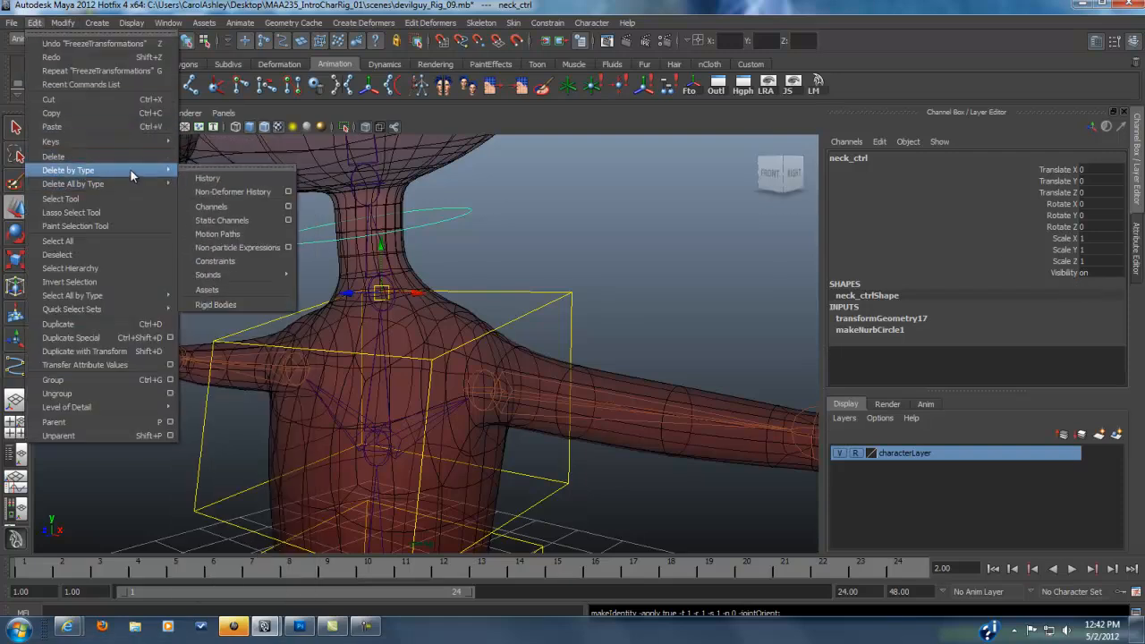
{"action": "left_click", "coordinate": [208, 178]}
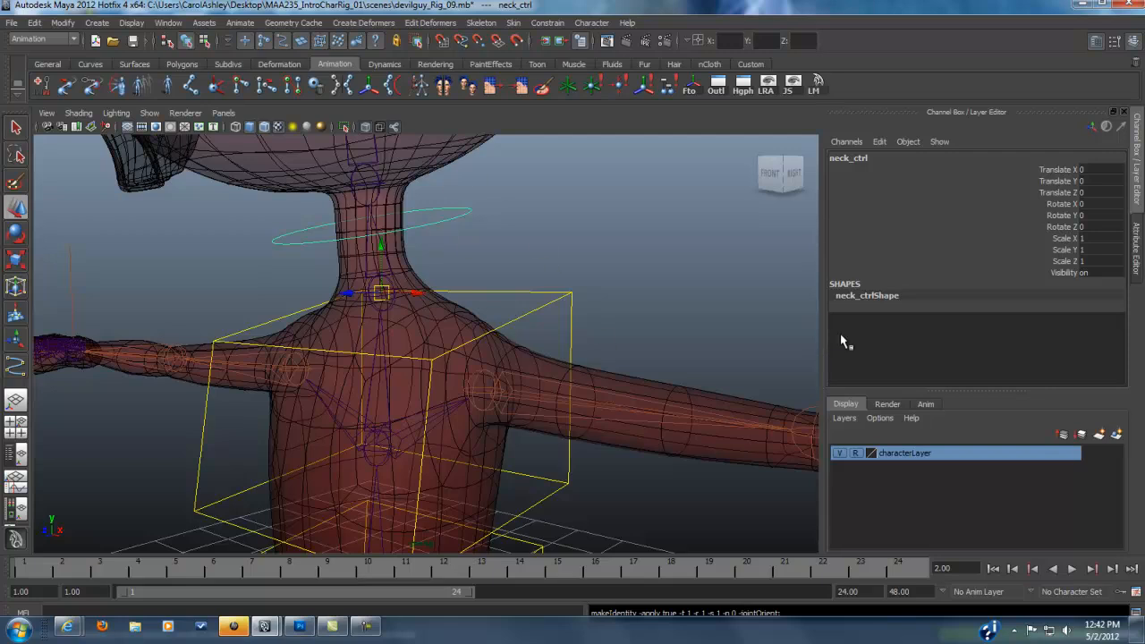
Parent neck_ctrl under chest_ctrl, the box control around the chest.
{"action": "mouse_move", "coordinate": [516, 258]}
{"action": "left_mouse_down", "text": "alt"}
{"action": "mouse_move", "coordinate": [455, 263]}
{"action": "mouse_move", "coordinate": [516, 259]}
{"action": "left_mouse_up", "text": "alt"}
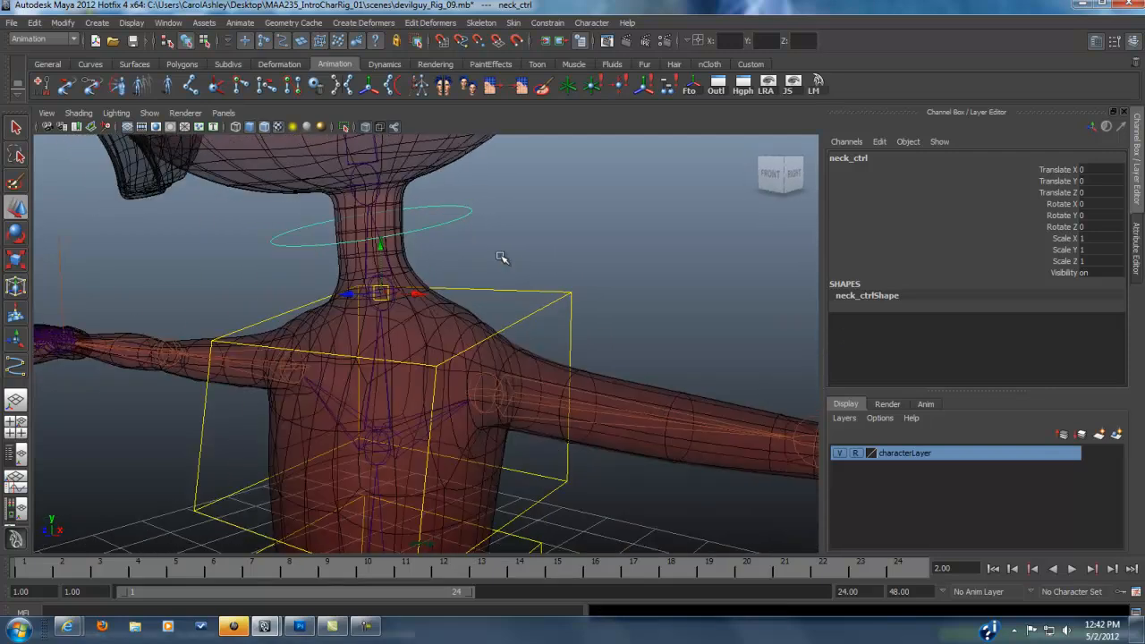
{"action": "left_click_drag", "start_coordinate": [506, 298], "coordinate": [486, 268], "text": "alt"}
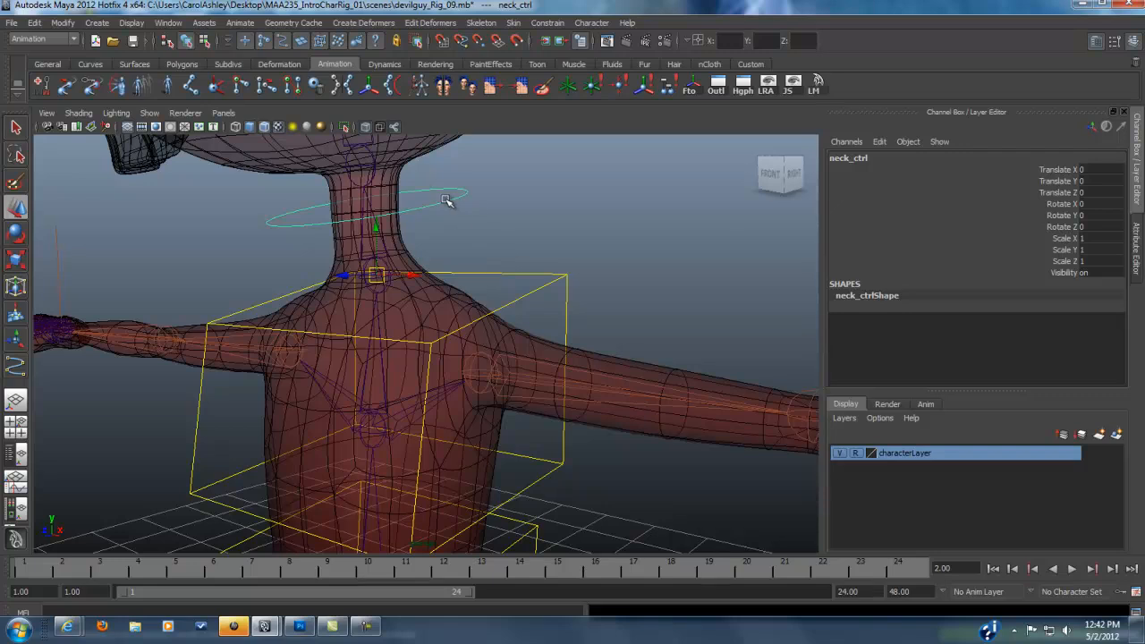
{"action": "left_click", "coordinate": [498, 274]}
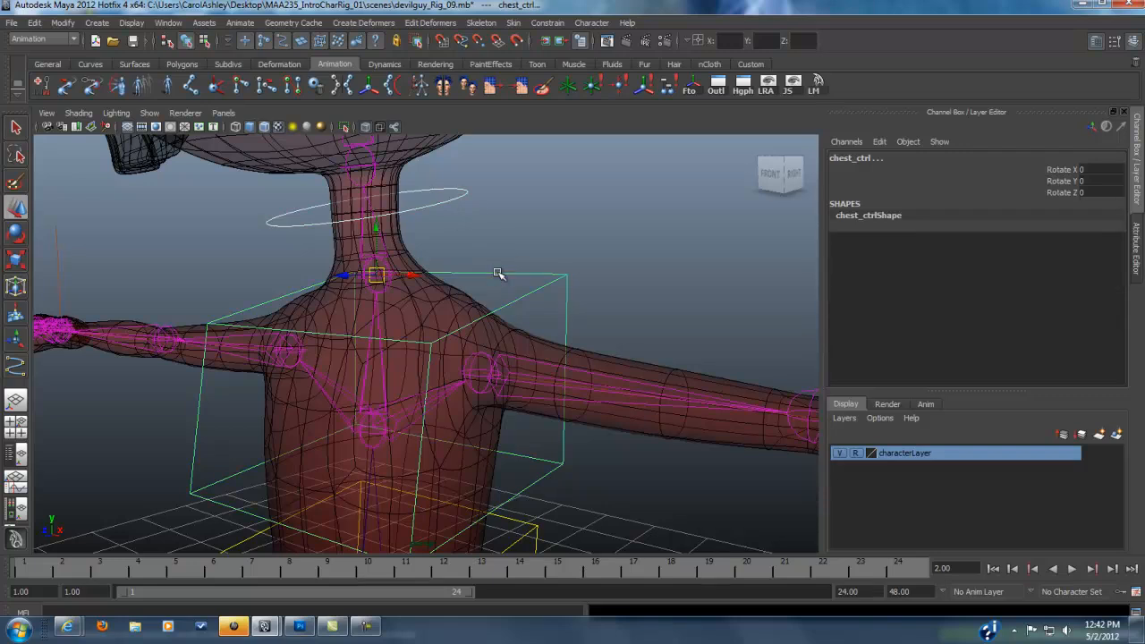
{"action": "left_click", "coordinate": [498, 274]}
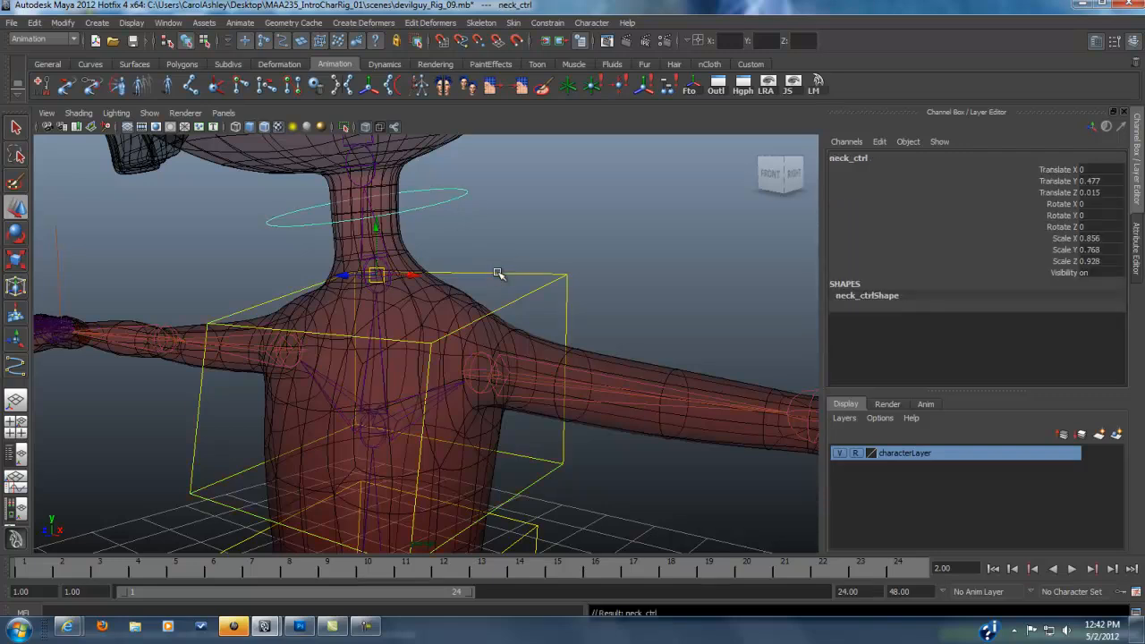
Add the neck joint to the selection after neck_ctrl and orient-constrain the joint to the control.
{"action": "left_click_drag", "start_coordinate": [486, 269], "coordinate": [545, 295], "text": "alt"}
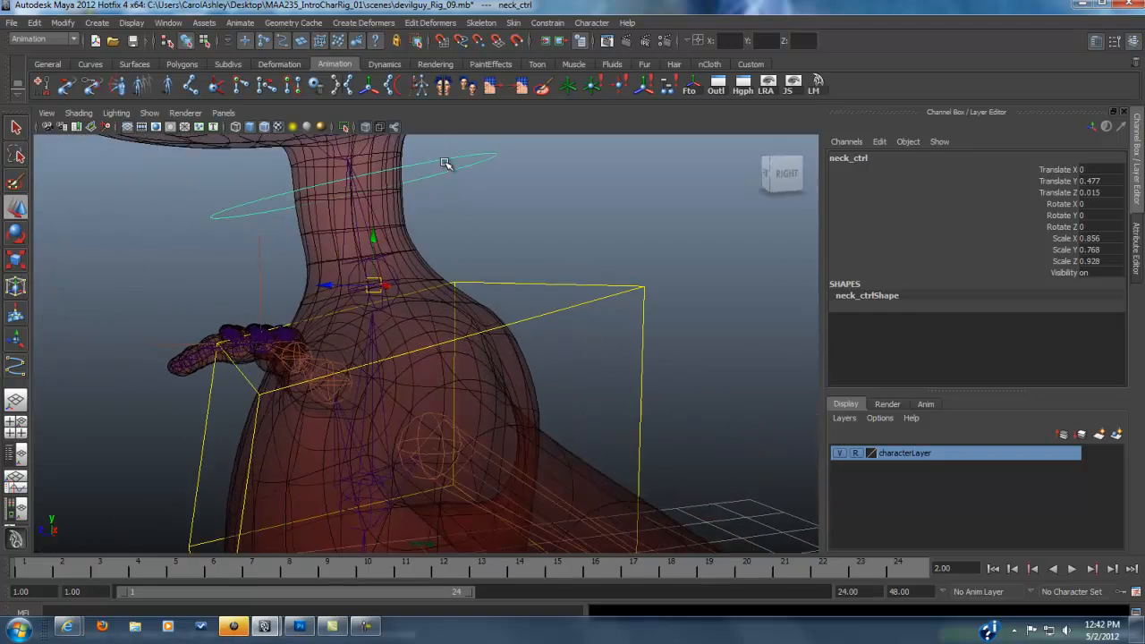
{"action": "left_click_drag", "start_coordinate": [302, 277], "coordinate": [375, 278], "text": "alt"}
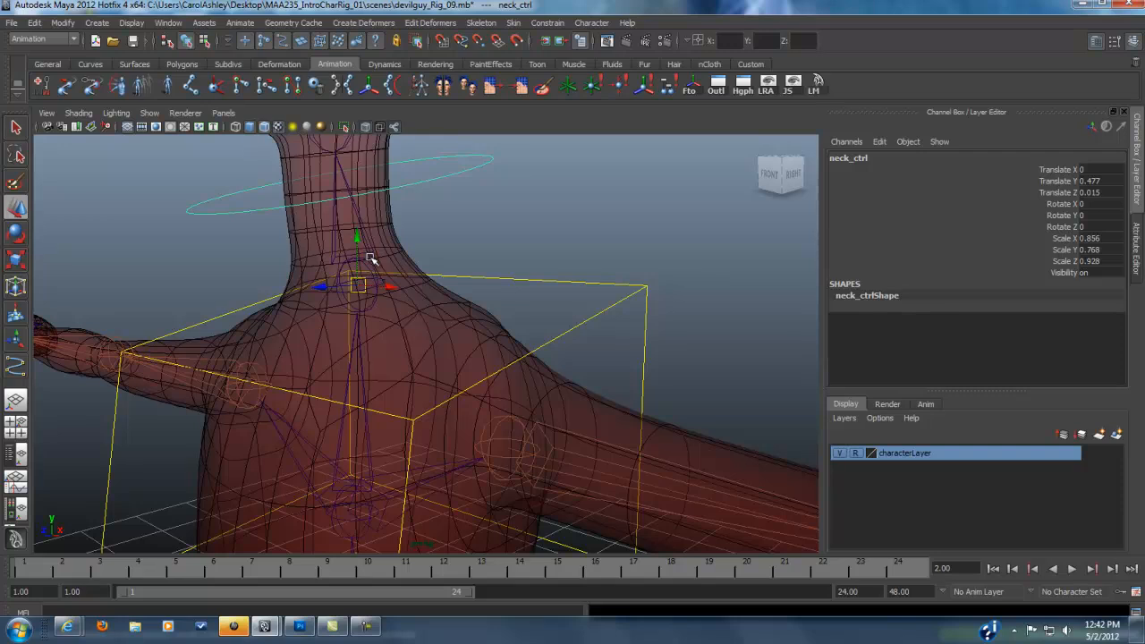
{"action": "left_click", "coordinate": [371, 271]}
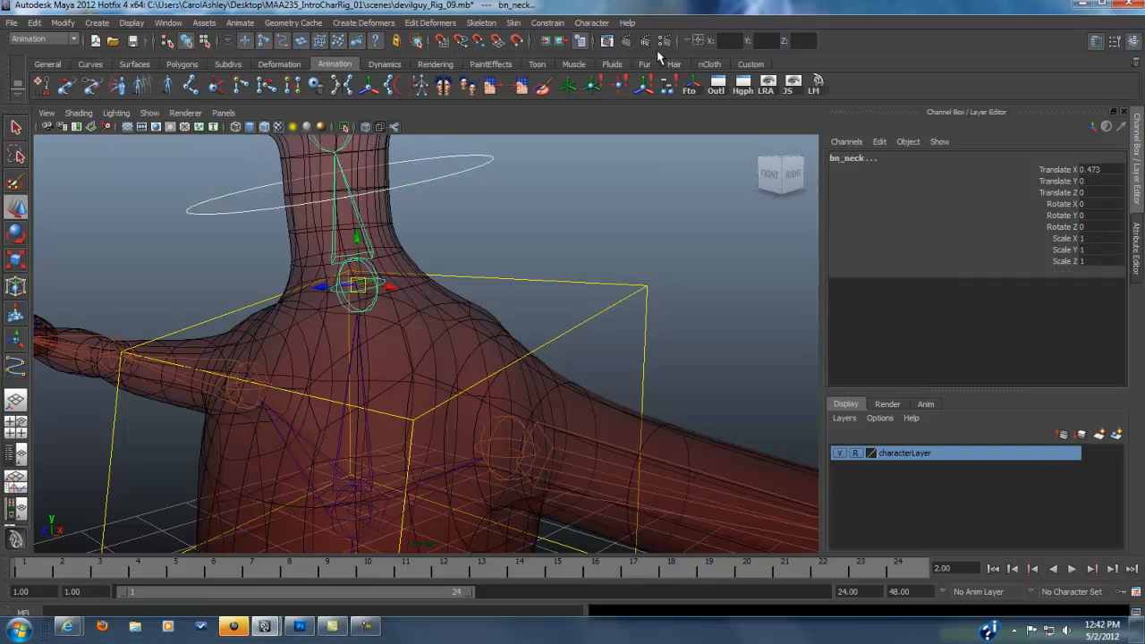
{"action": "left_click", "coordinate": [549, 24]}
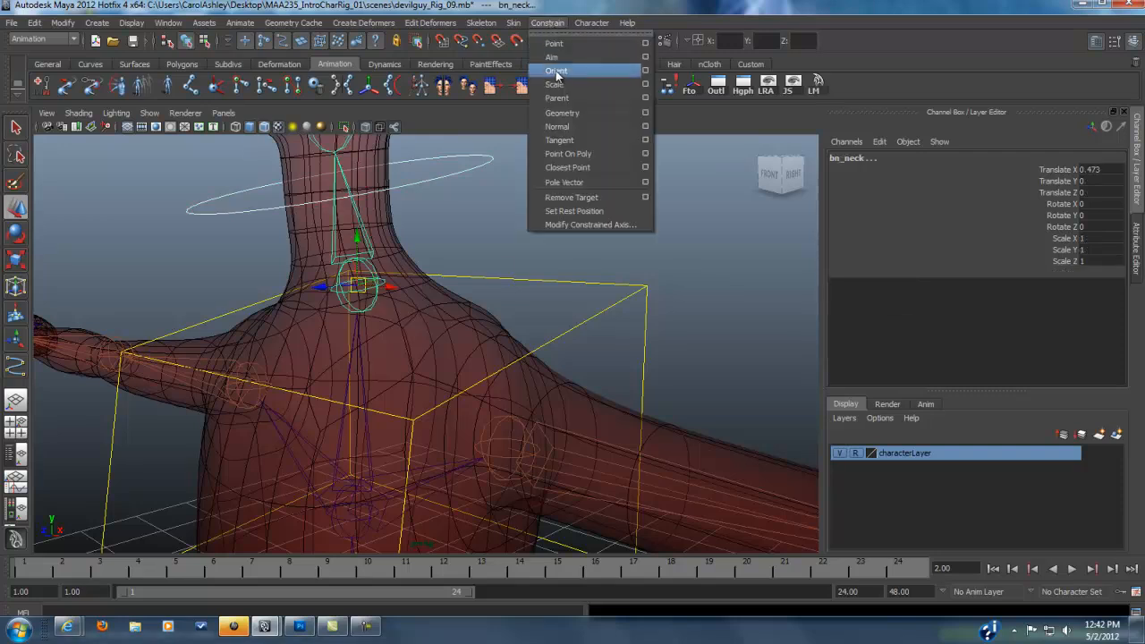
{"action": "left_click", "coordinate": [556, 70]}
{"action": "left_click_drag", "start_coordinate": [650, 238], "coordinate": [505, 251], "text": "alt"}
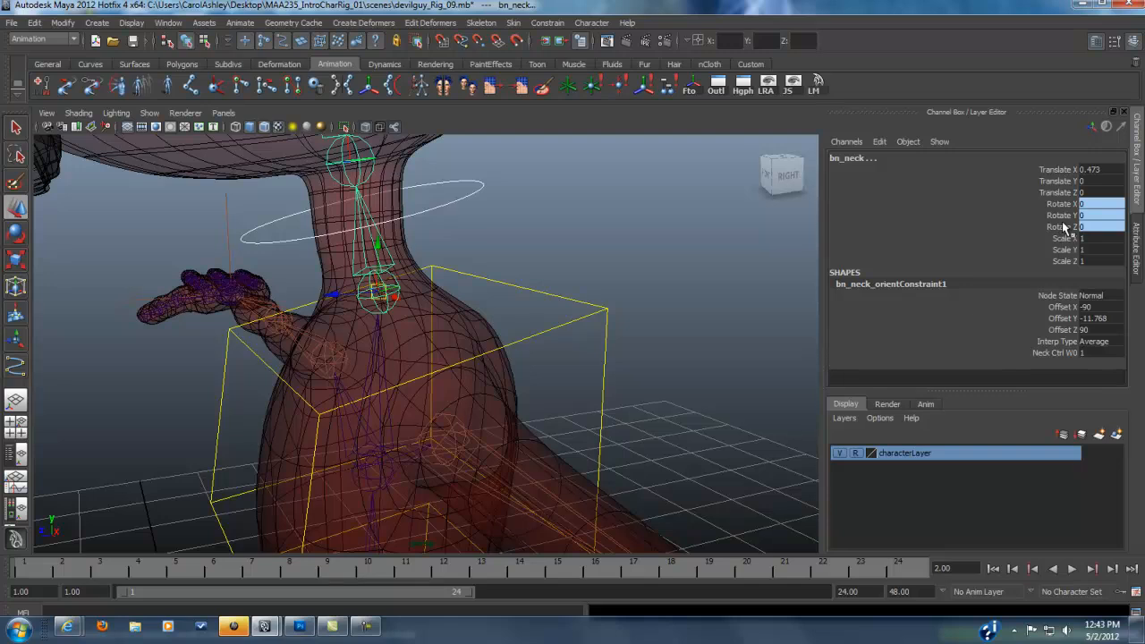
Lock and hide the Translate X, Y and Z channels of the bn_neck joint.
{"action": "left_click_drag", "start_coordinate": [1058, 170], "coordinate": [1058, 193]}
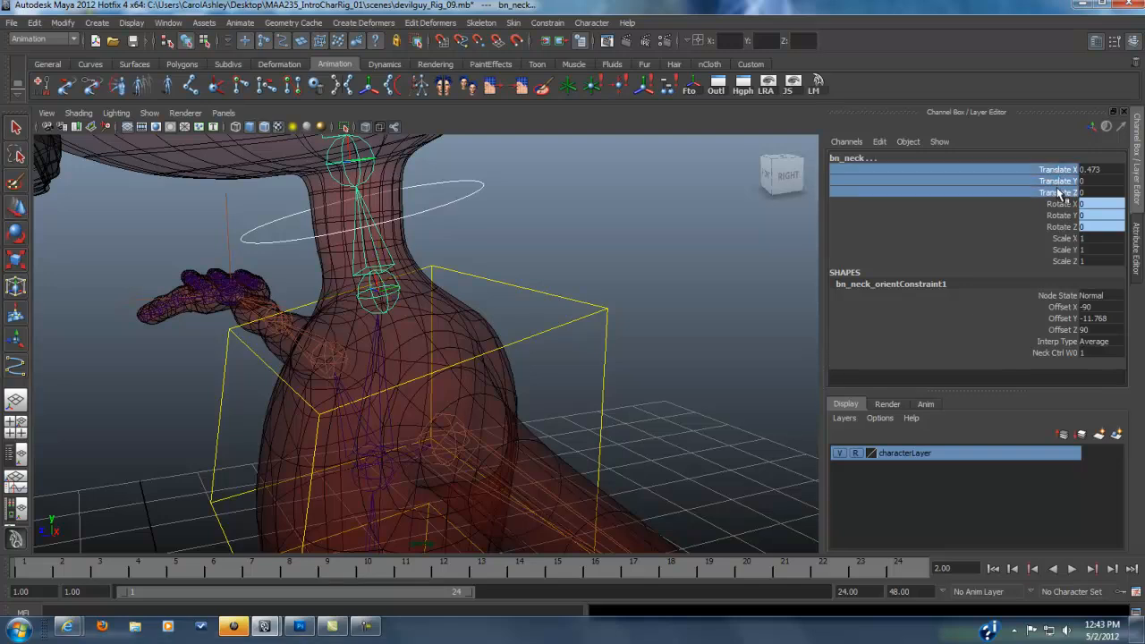
{"action": "right_click", "coordinate": [1060, 195]}
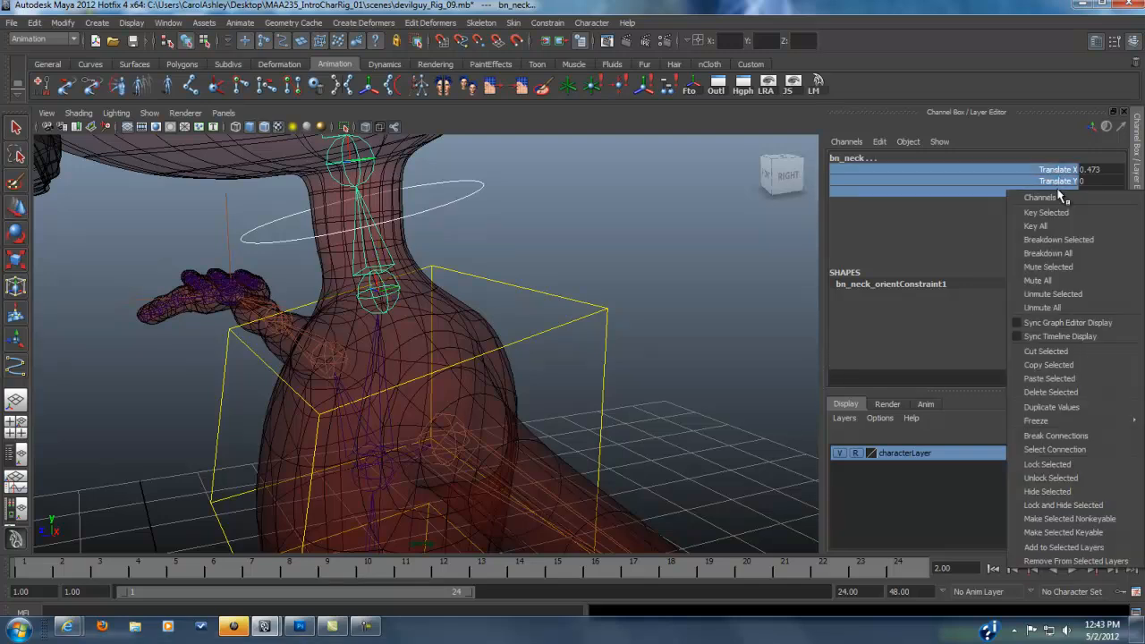
{"action": "left_click", "coordinate": [1055, 506]}
Lock and hide the Scale X, Y and Z channels of the bn_neck joint.
{"action": "left_click_drag", "start_coordinate": [1064, 204], "coordinate": [1066, 228]}
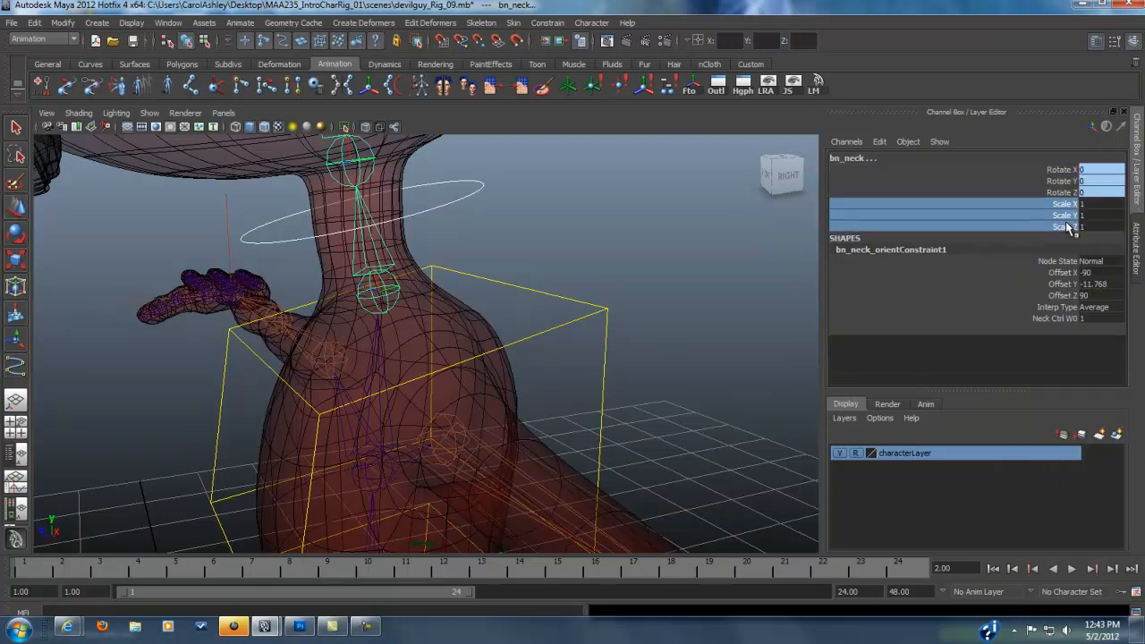
{"action": "right_click", "coordinate": [1066, 228]}
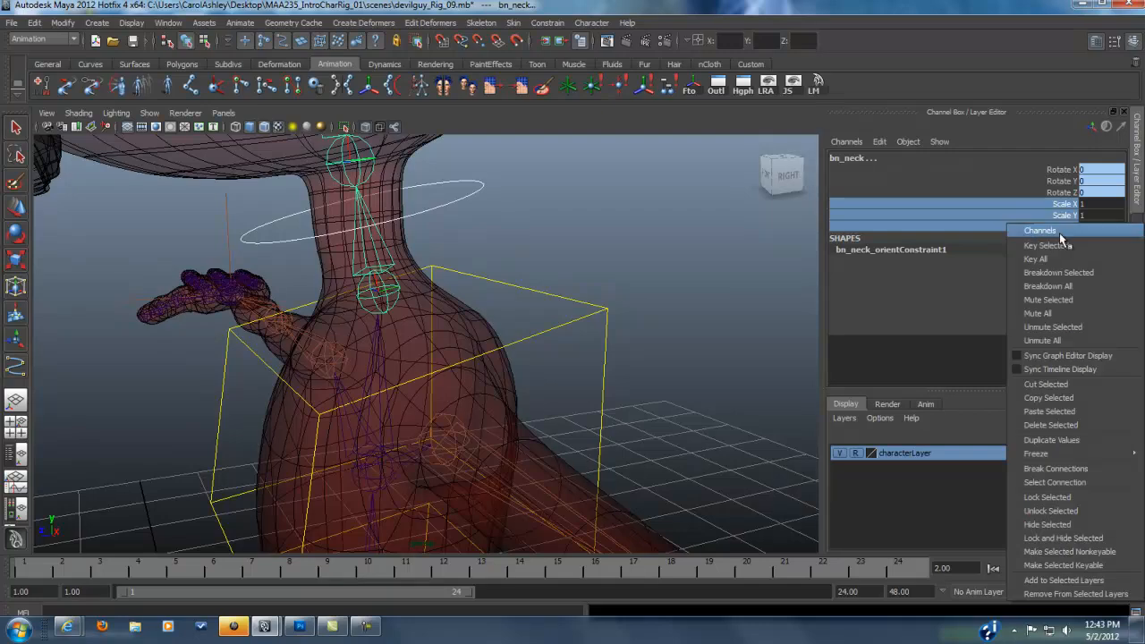
{"action": "left_click", "coordinate": [1037, 553]}
Try rotating the selected neck control and joint, then undo the rotation and the last scale channel change.
{"action": "left_click_drag", "start_coordinate": [615, 341], "coordinate": [497, 319], "text": "alt"}
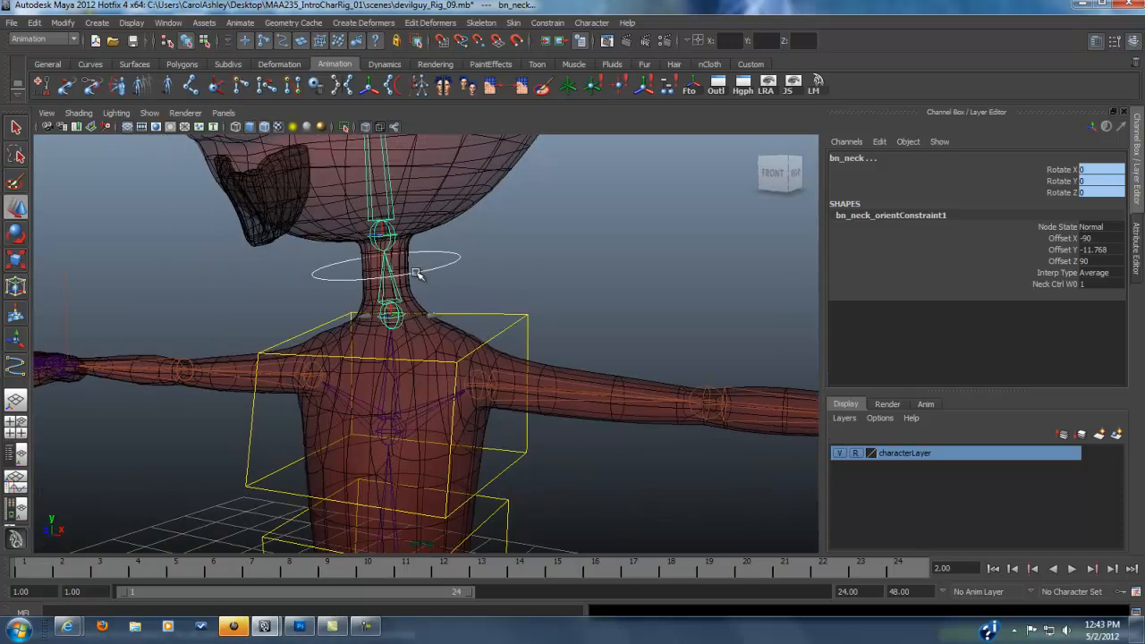
{"action": "key", "text": "r"}
{"action": "key", "text": "e"}
{"action": "mouse_move", "coordinate": [412, 307]}
{"action": "left_mouse_down"}
{"action": "mouse_move", "coordinate": [378, 319]}
{"action": "mouse_move", "coordinate": [398, 308]}
{"action": "mouse_move", "coordinate": [547, 357]}
{"action": "mouse_move", "coordinate": [396, 327]}
{"action": "mouse_move", "coordinate": [440, 319]}
{"action": "mouse_move", "coordinate": [443, 344]}
{"action": "mouse_move", "coordinate": [421, 349]}
{"action": "mouse_move", "coordinate": [429, 357]}
{"action": "mouse_move", "coordinate": [447, 341]}
{"action": "mouse_move", "coordinate": [426, 317]}
{"action": "left_mouse_up"}
{"action": "key", "text": "ctrl+z"}
{"action": "key", "text": "ctrl+z"}
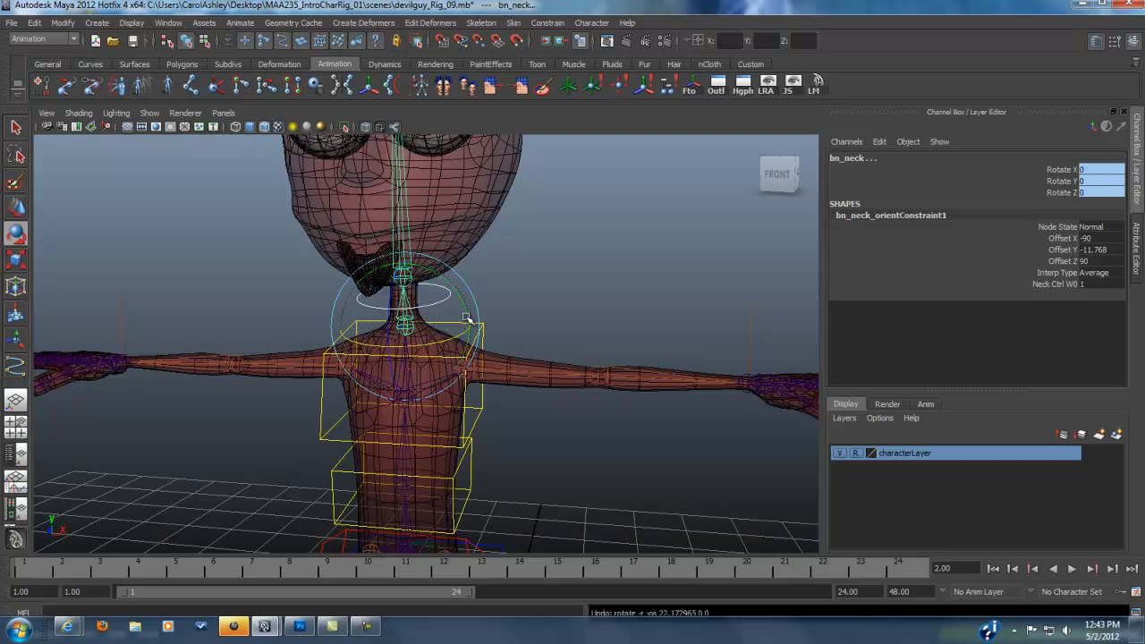
{"action": "key", "text": "ctrl+z"}
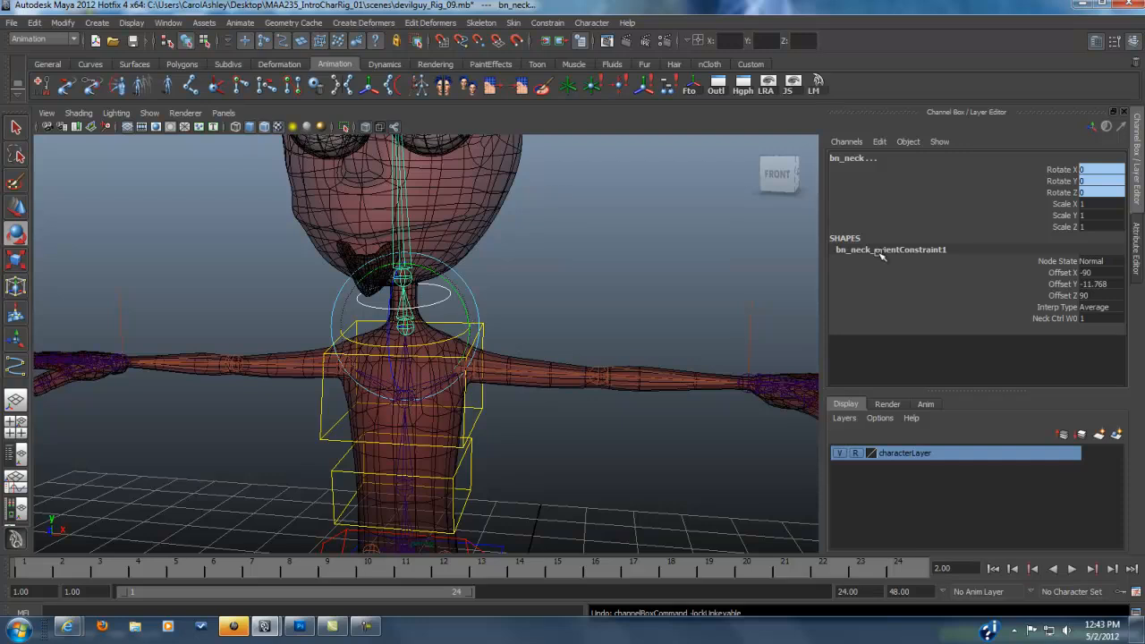
Hide the neck joint's Scale X, Y and Z channels again.
{"action": "left_click_drag", "start_coordinate": [1066, 208], "coordinate": [1069, 225]}
{"action": "right_click", "coordinate": [1068, 225]}
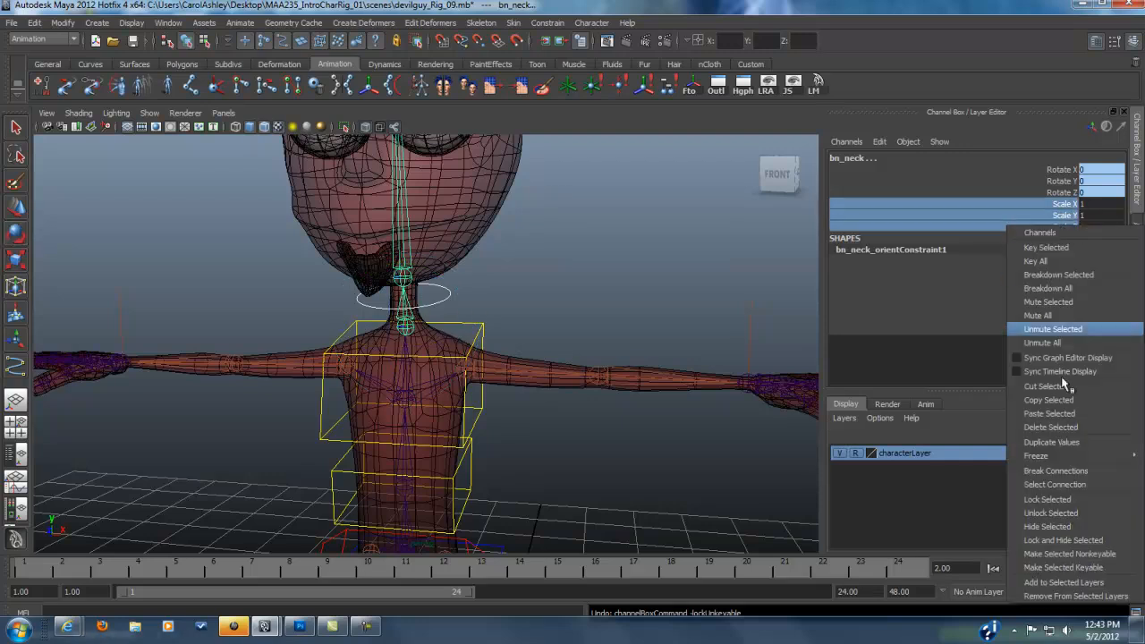
{"action": "left_click", "coordinate": [1041, 529]}
{"action": "left_click_drag", "start_coordinate": [582, 278], "coordinate": [536, 305], "text": "alt"}
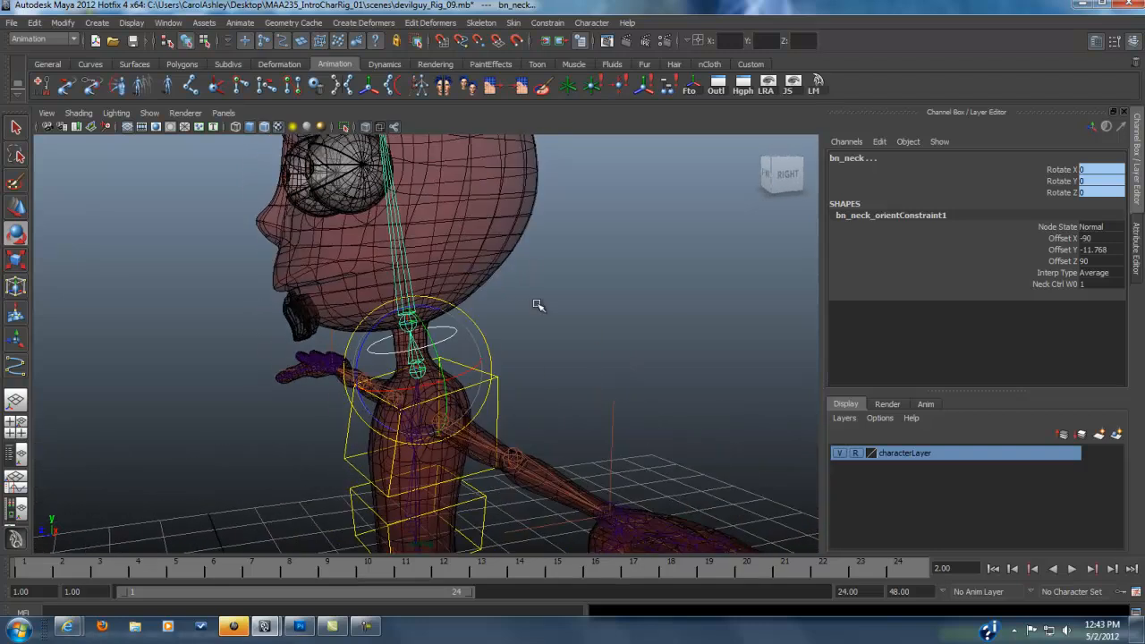
{"action": "left_click_drag", "start_coordinate": [524, 266], "coordinate": [617, 277], "text": "alt"}
{"action": "key", "text": "q"}
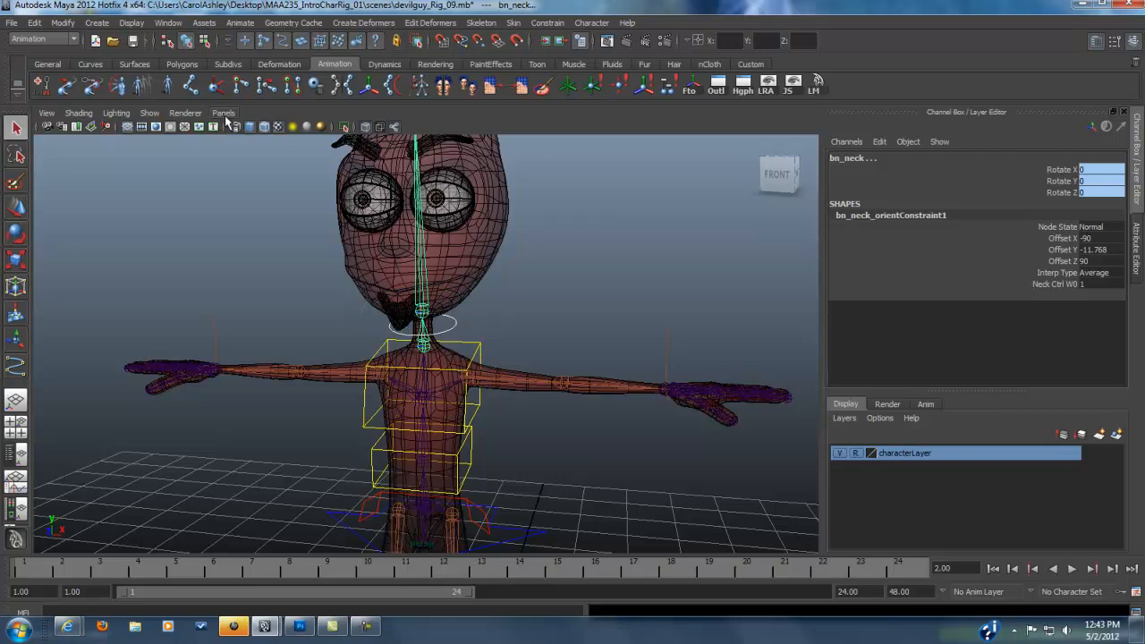
Create a NURBS circle and raise it to eye level on the head, at about 6.251 in Translate Y.
{"action": "left_click", "coordinate": [97, 22]}
{"action": "mouse_move", "coordinate": [118, 43]}
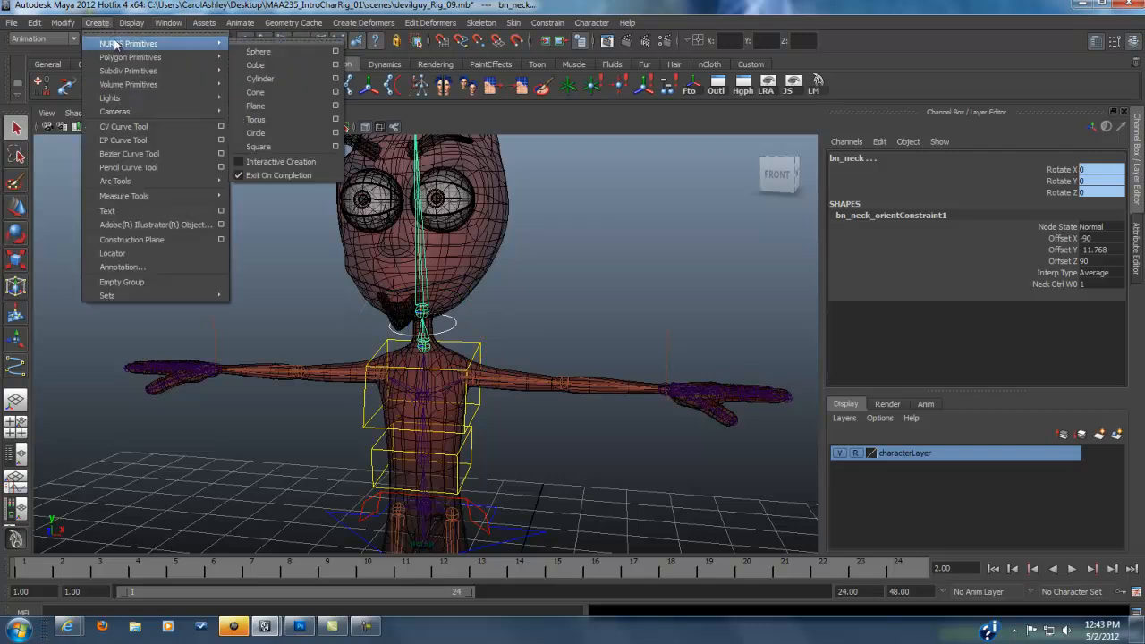
{"action": "left_click", "coordinate": [255, 132]}
{"action": "scroll", "coordinate": [474, 247], "scroll_direction": "down", "scroll_amount": 5}
{"action": "left_click_drag", "start_coordinate": [473, 247], "coordinate": [547, 192], "text": "alt"}
{"action": "key", "text": "w"}
{"action": "left_click_drag", "start_coordinate": [430, 426], "coordinate": [430, 159]}
{"action": "scroll", "coordinate": [355, 360], "scroll_direction": "up", "scroll_amount": 5}
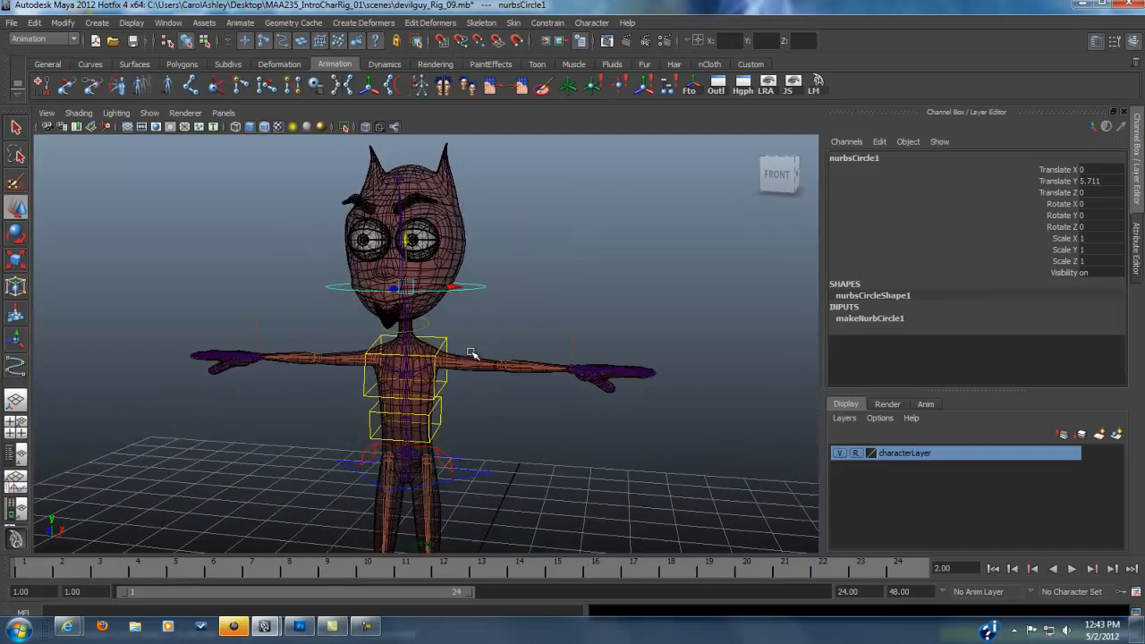
{"action": "middle_click_drag", "start_coordinate": [472, 353], "coordinate": [522, 390], "text": "alt"}
{"action": "left_click_drag", "start_coordinate": [458, 275], "coordinate": [458, 232]}
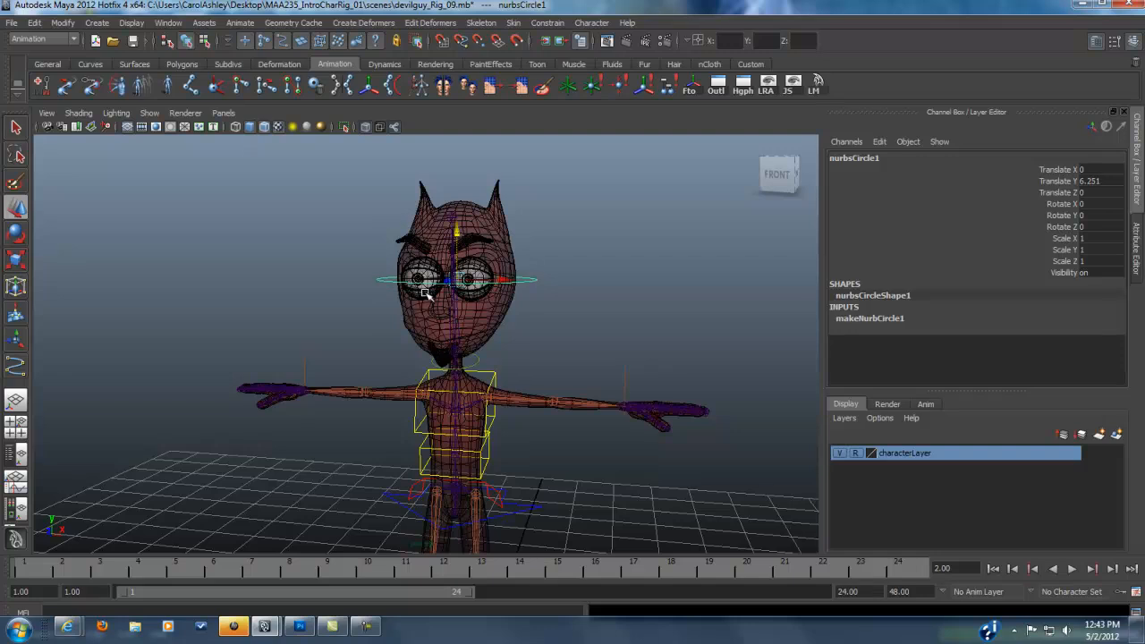
Set the head circle's Rotate X to 90 so it stands upright around the face.
{"action": "left_click_drag", "start_coordinate": [424, 290], "coordinate": [439, 295], "text": "alt"}
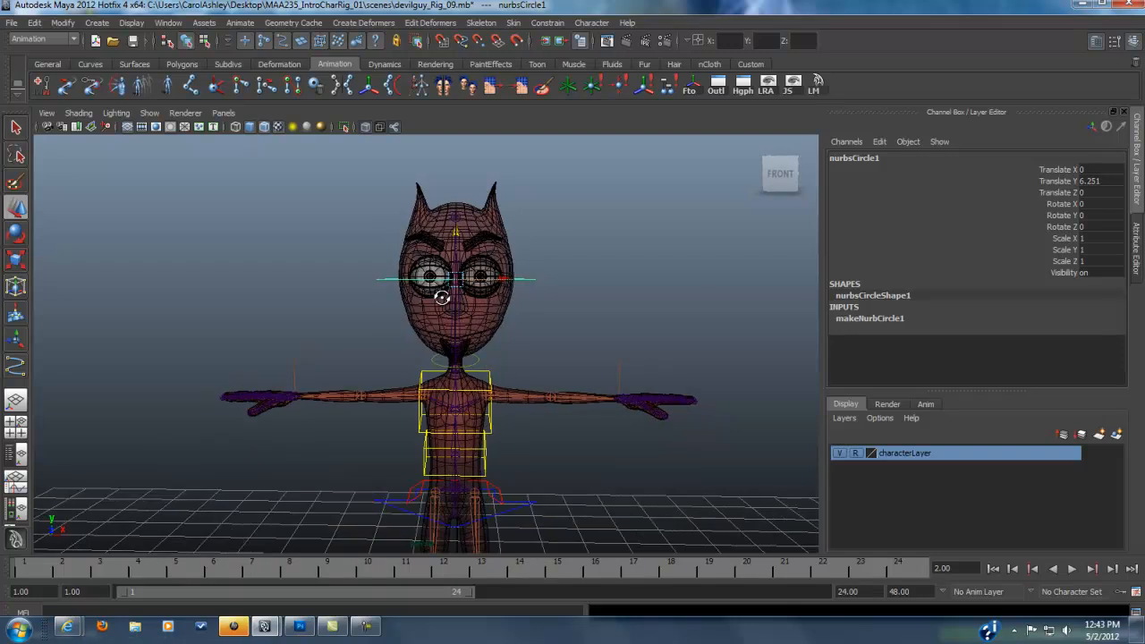
{"action": "left_click", "coordinate": [1102, 204]}
{"action": "type", "text": "90"}
{"action": "key", "text": "Return"}
{"action": "left_click_drag", "start_coordinate": [728, 320], "coordinate": [605, 348], "text": "alt"}
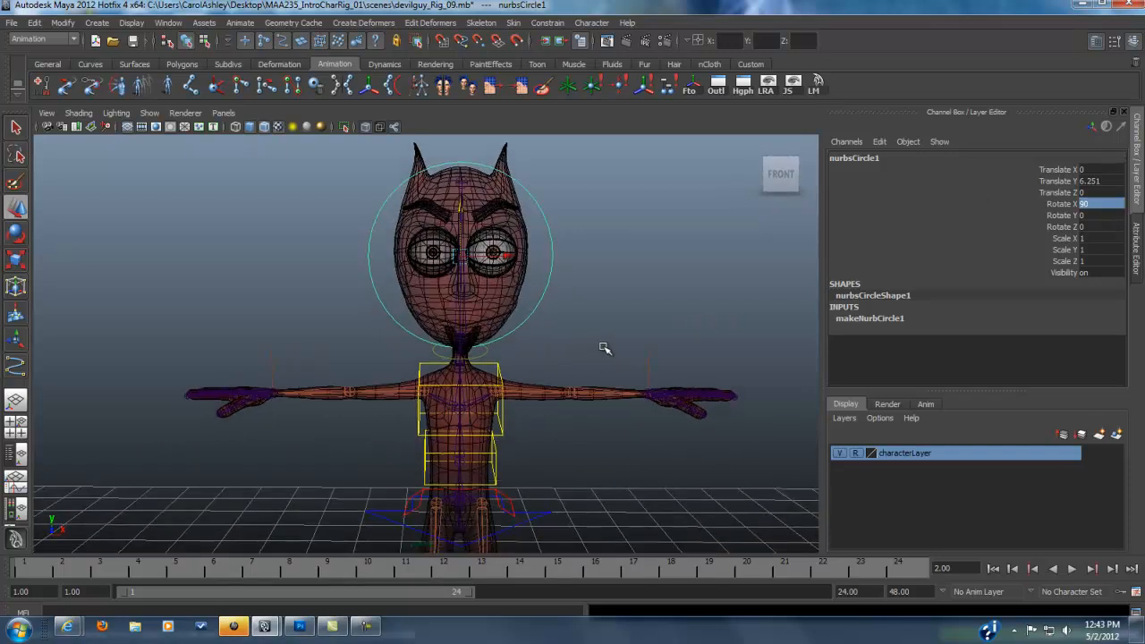
Edit the head circle's control vertices, scaling the upper side pair closer together and lowering it slightly.
{"action": "right_click", "coordinate": [544, 300]}
{"action": "right_click_drag", "start_coordinate": [543, 300], "coordinate": [469, 300]}
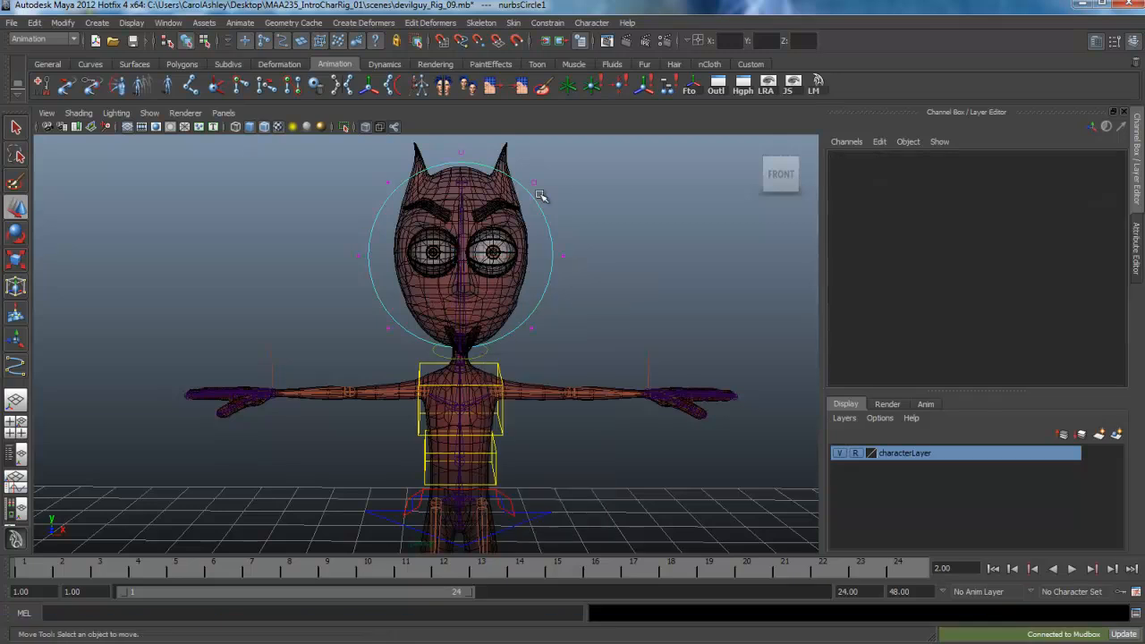
{"action": "middle_click_drag", "start_coordinate": [526, 228], "coordinate": [522, 244], "text": "alt"}
{"action": "left_click", "coordinate": [458, 169]}
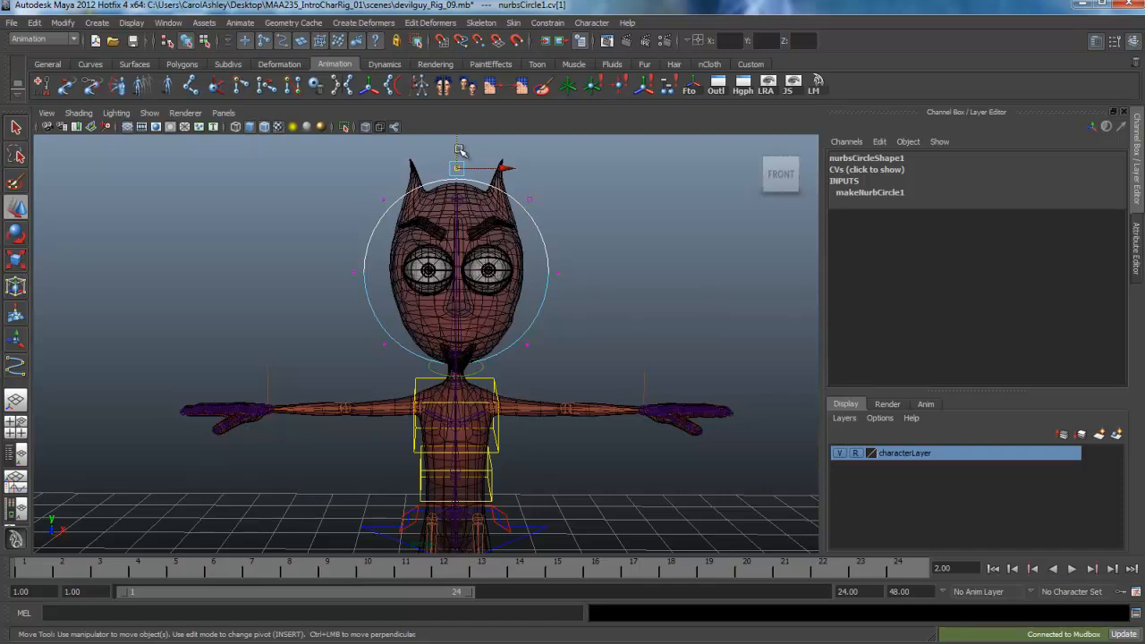
{"action": "left_click", "coordinate": [530, 199]}
{"action": "left_click", "coordinate": [383, 198], "text": "shift"}
{"action": "key", "text": "r"}
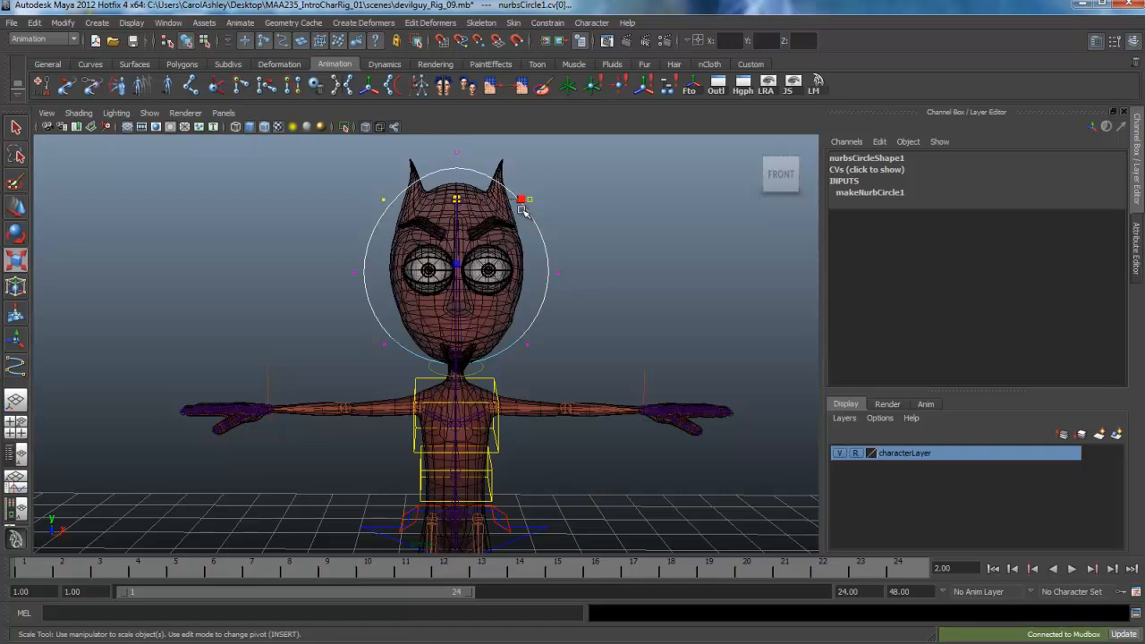
{"action": "left_click_drag", "start_coordinate": [523, 199], "coordinate": [511, 198]}
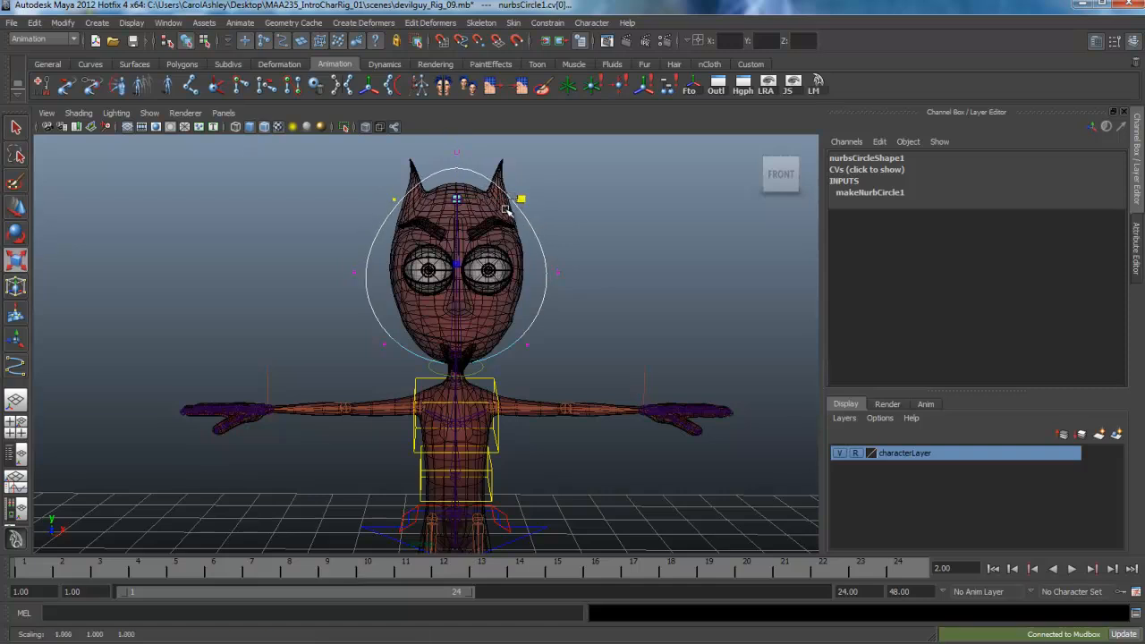
{"action": "key", "text": "w"}
{"action": "left_click_drag", "start_coordinate": [460, 156], "coordinate": [457, 170]}
Scale the circle's middle and lower pairs of control vertices inward to follow the outline of the face.
{"action": "left_click", "coordinate": [354, 272]}
{"action": "left_click", "coordinate": [557, 273], "text": "shift"}
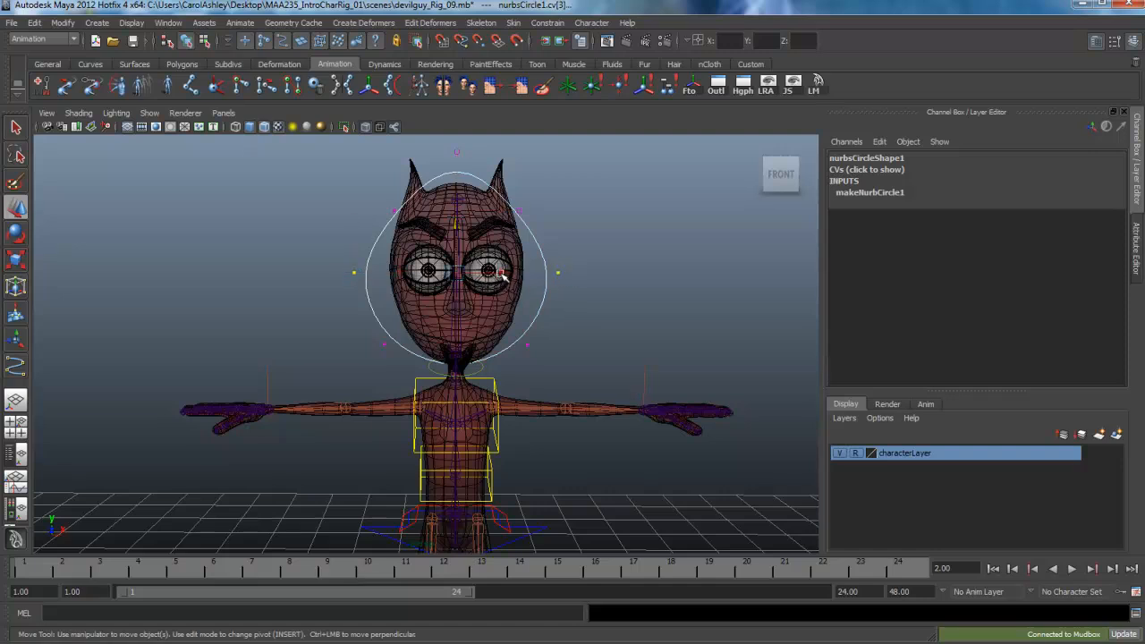
{"action": "key", "text": "r"}
{"action": "left_click_drag", "start_coordinate": [392, 271], "coordinate": [407, 274]}
{"action": "left_click", "coordinate": [390, 345]}
{"action": "left_click_drag", "start_coordinate": [457, 345], "coordinate": [445, 345]}
{"action": "middle_click_drag", "start_coordinate": [455, 367], "coordinate": [448, 331], "text": "alt"}
{"action": "left_click_drag", "start_coordinate": [448, 330], "coordinate": [313, 345], "text": "alt"}
{"action": "right_click_drag", "start_coordinate": [388, 345], "coordinate": [495, 343], "text": "alt"}
{"action": "left_click_drag", "start_coordinate": [496, 343], "coordinate": [425, 302], "text": "alt"}
{"action": "left_click_drag", "start_coordinate": [481, 336], "coordinate": [412, 292], "text": "alt"}
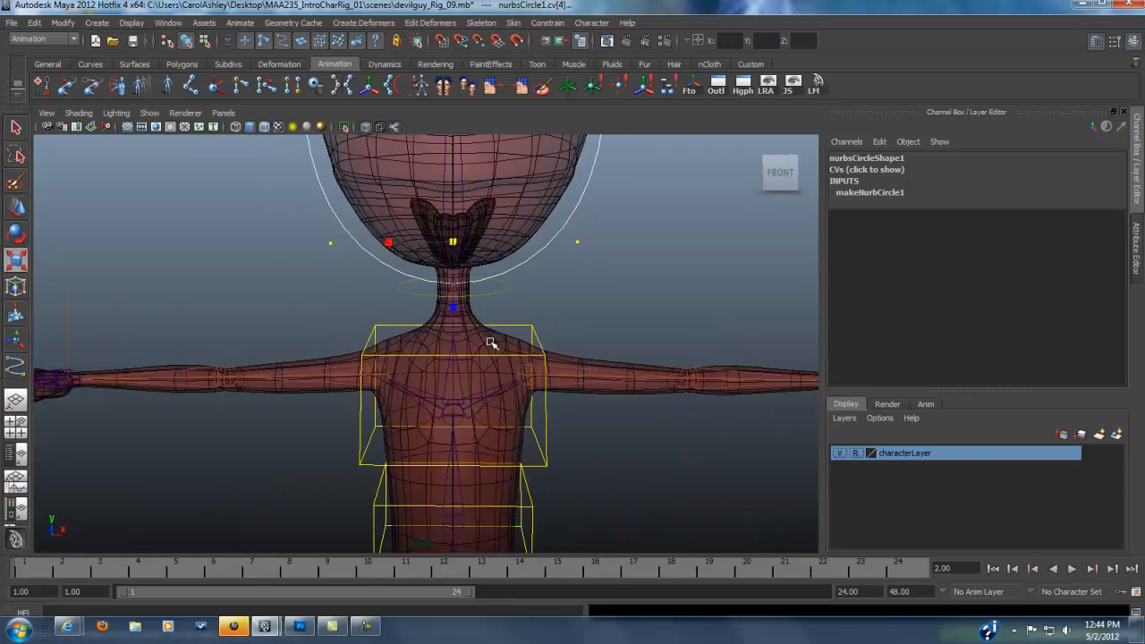
{"action": "scroll", "coordinate": [491, 343], "scroll_direction": "down", "scroll_amount": 5}
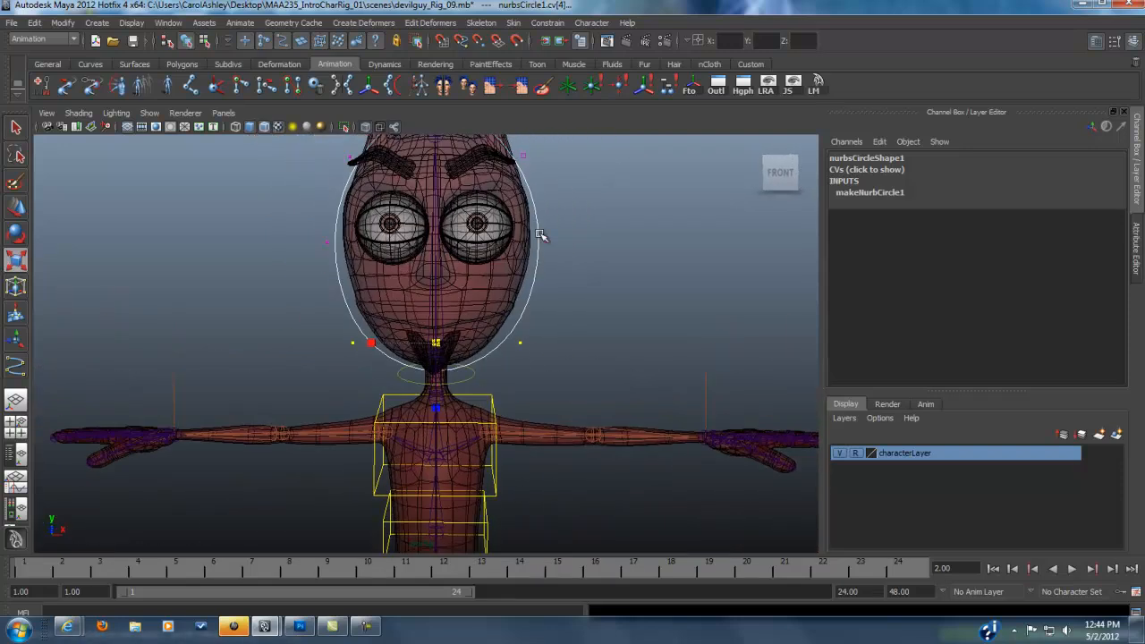
Return to object mode, reselect the head circle and raise it slightly to about 6.27 in Translate Y.
{"action": "left_click", "coordinate": [567, 325]}
{"action": "scroll", "coordinate": [595, 340], "scroll_direction": "down", "scroll_amount": 1}
{"action": "right_click", "coordinate": [521, 259]}
{"action": "left_click", "coordinate": [572, 243]}
{"action": "left_click", "coordinate": [486, 347]}
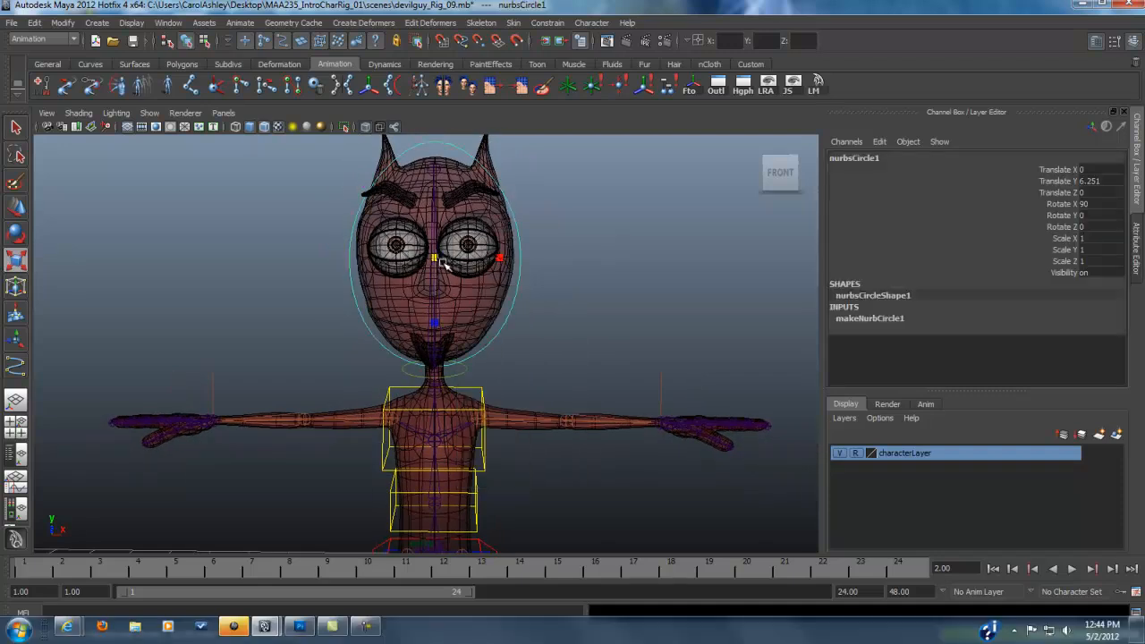
{"action": "key", "text": "w"}
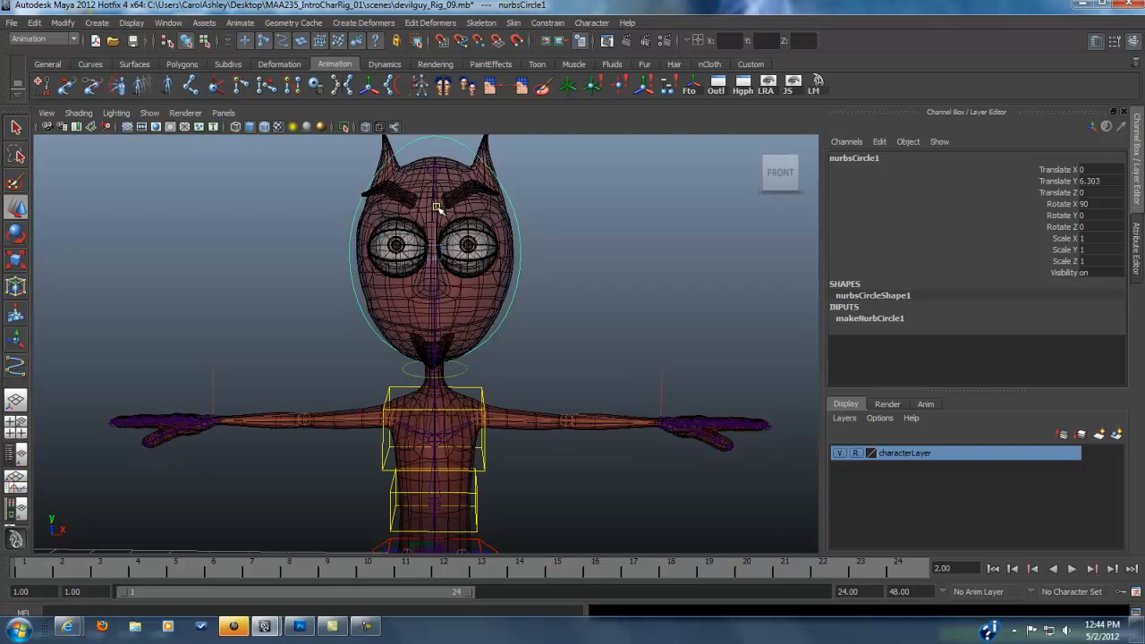
Move the head circle toward the face in side view, to about 0.216 in Translate Z.
{"action": "left_click_drag", "start_coordinate": [436, 237], "coordinate": [313, 315], "text": "alt"}
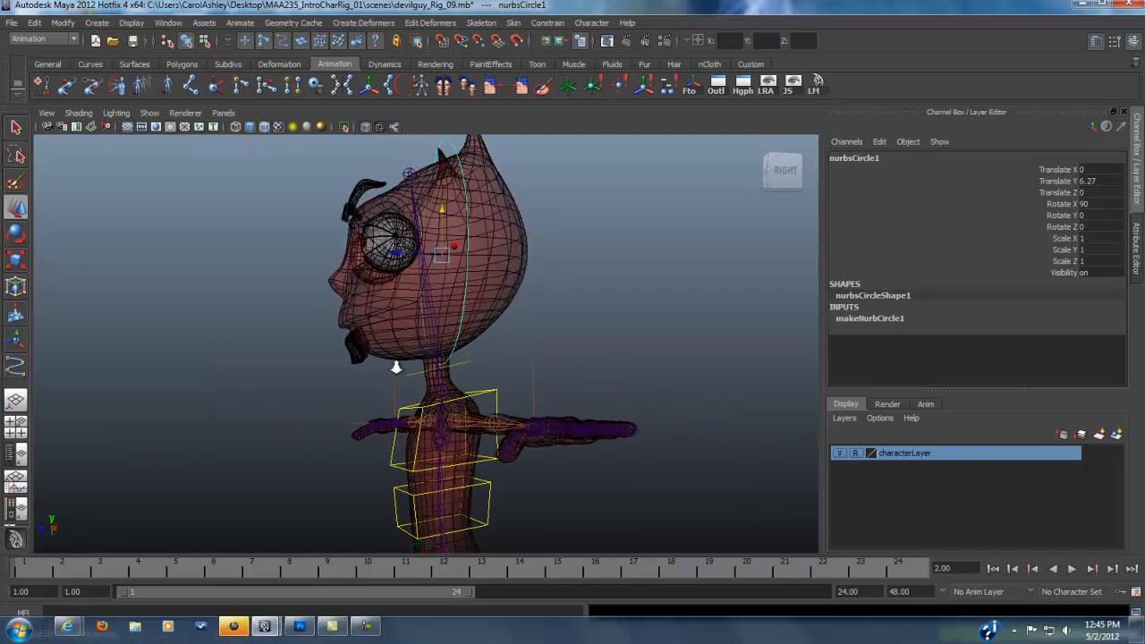
{"action": "right_click_drag", "start_coordinate": [396, 366], "coordinate": [439, 383], "text": "alt"}
{"action": "left_click_drag", "start_coordinate": [447, 387], "coordinate": [413, 390], "text": "alt"}
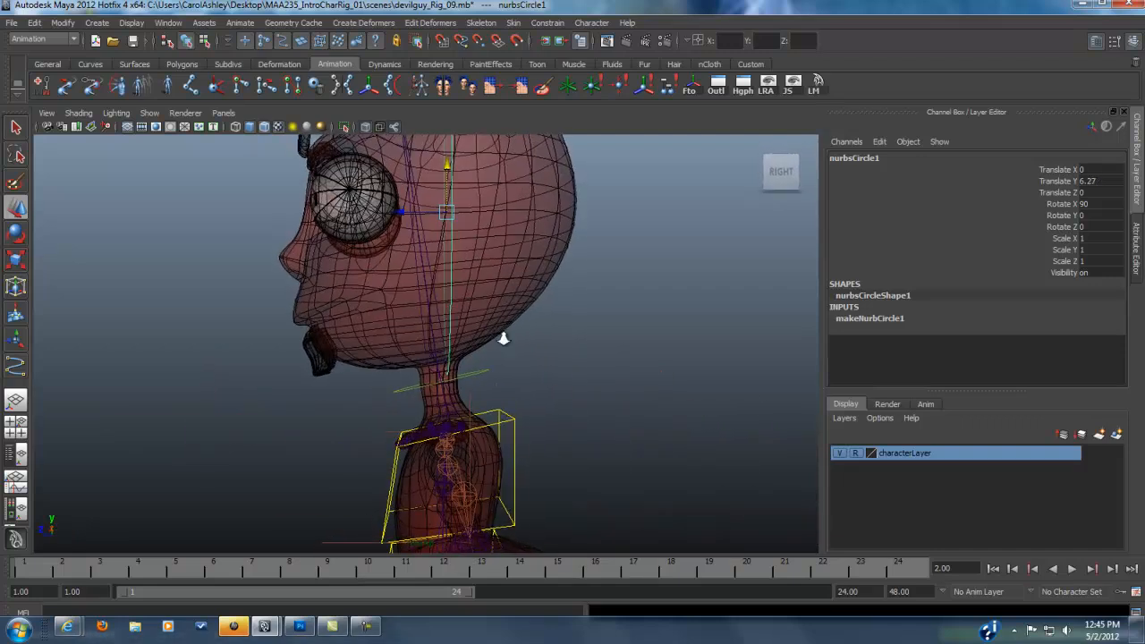
{"action": "right_click_drag", "start_coordinate": [503, 337], "coordinate": [450, 309], "text": "alt"}
{"action": "left_click_drag", "start_coordinate": [399, 253], "coordinate": [374, 254]}
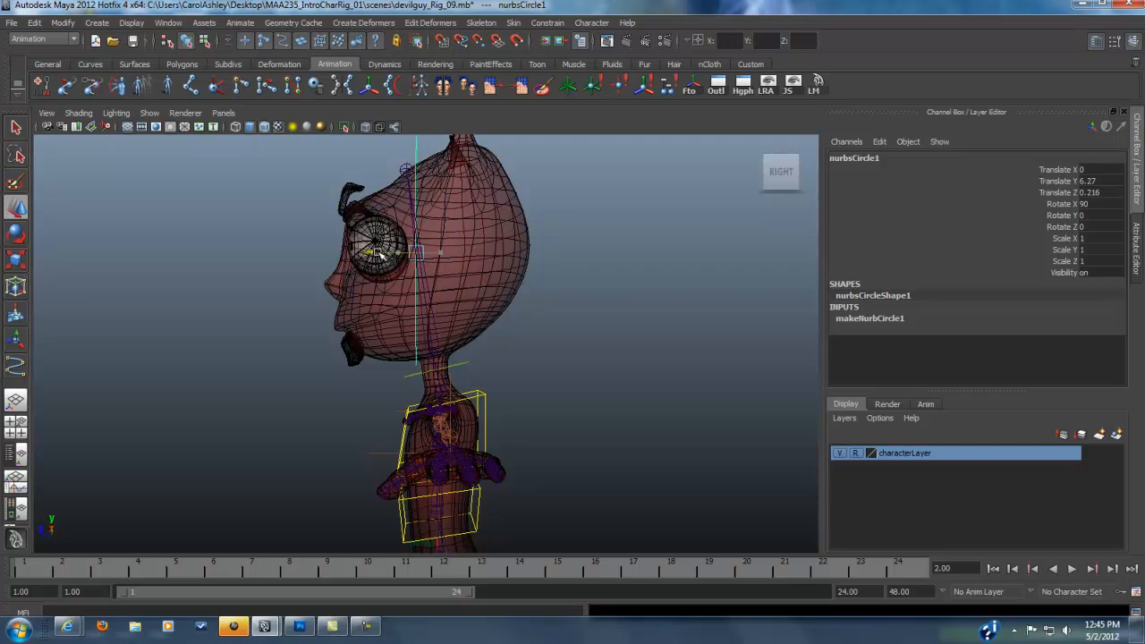
Examine the head circle's placement relative to the head and neck from the side and front.
{"action": "left_click_drag", "start_coordinate": [364, 327], "coordinate": [427, 394], "text": "alt"}
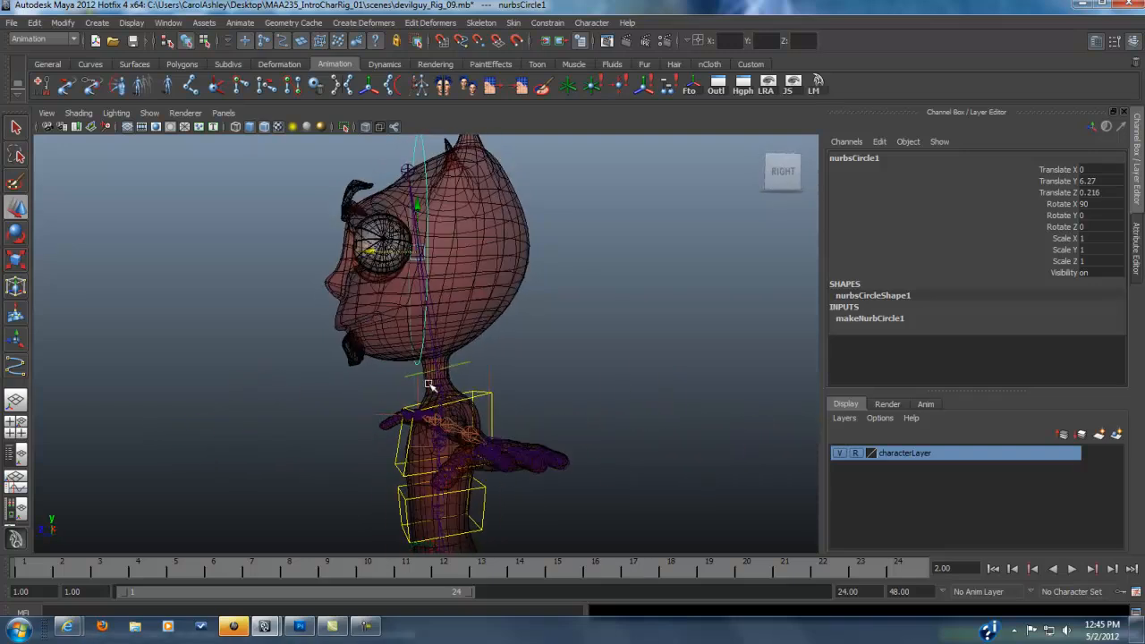
{"action": "right_click_drag", "start_coordinate": [392, 392], "coordinate": [474, 331], "text": "alt"}
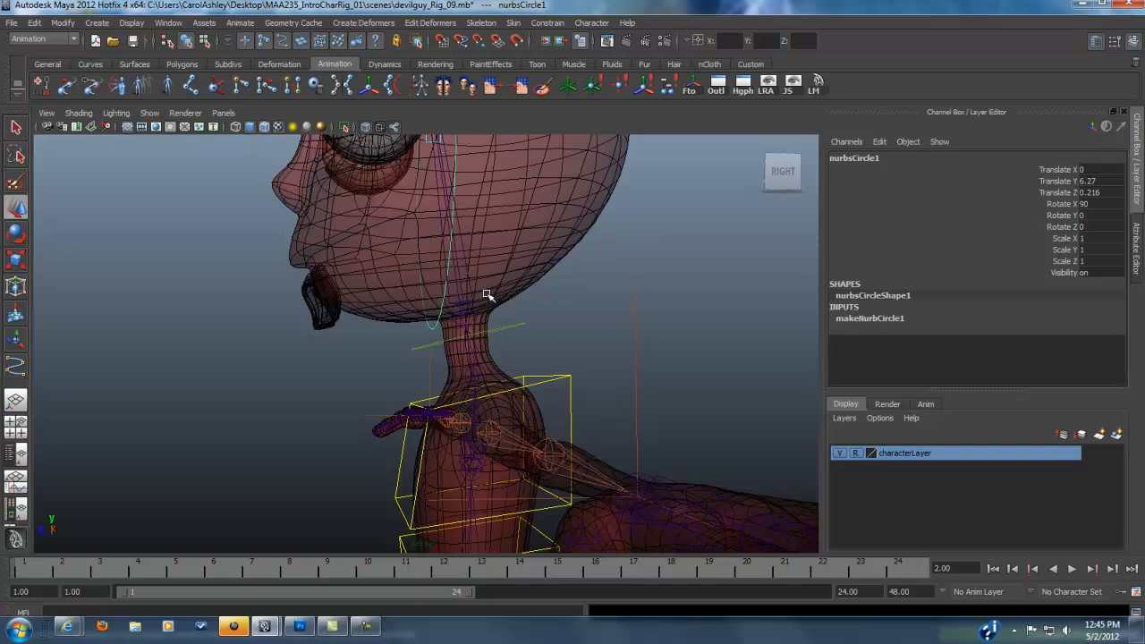
{"action": "middle_click_drag", "start_coordinate": [483, 307], "coordinate": [367, 355], "text": "alt"}
{"action": "right_click_drag", "start_coordinate": [454, 340], "coordinate": [334, 335], "text": "alt"}
{"action": "left_click_drag", "start_coordinate": [334, 335], "coordinate": [437, 326], "text": "alt"}
{"action": "middle_click_drag", "start_coordinate": [437, 326], "coordinate": [454, 349], "text": "alt"}
{"action": "left_click_drag", "start_coordinate": [453, 350], "coordinate": [604, 351], "text": "alt"}
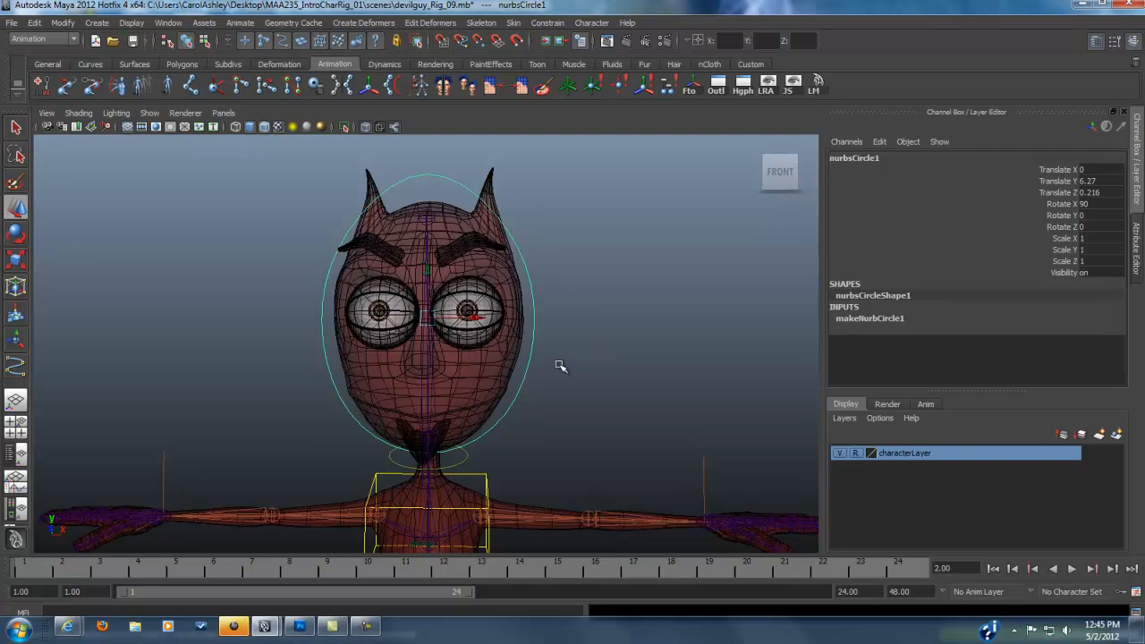
Enable drawing overrides on the head circle's shape and set its override color to red.
{"action": "left_click", "coordinate": [875, 319]}
{"action": "key", "text": "ctrl+a"}
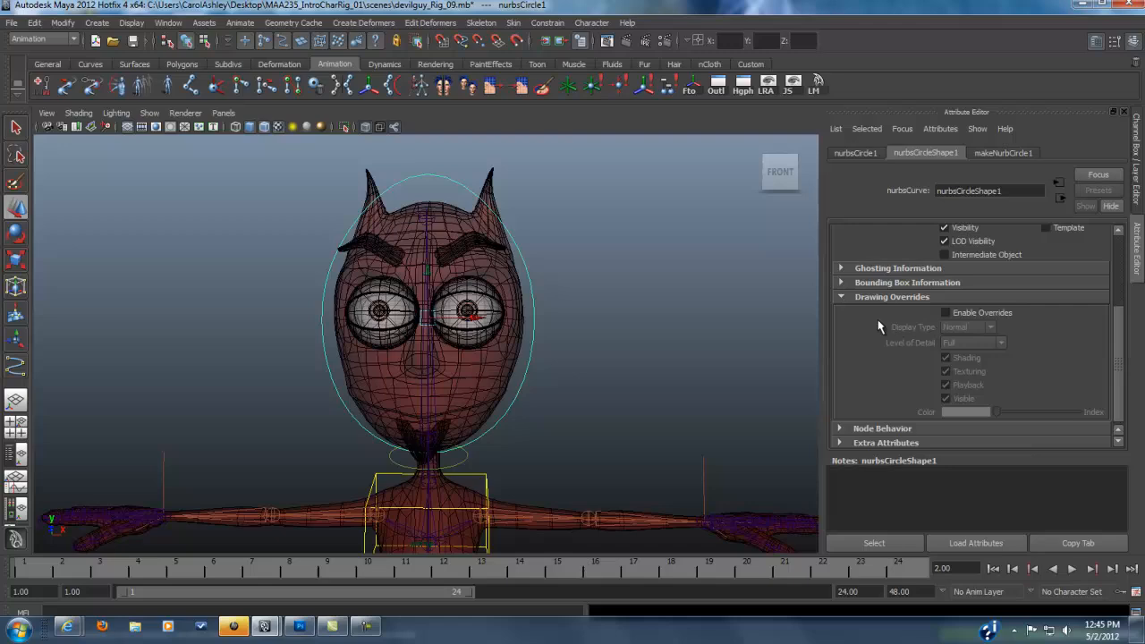
{"action": "left_click", "coordinate": [945, 313]}
{"action": "mouse_move", "coordinate": [998, 414]}
{"action": "left_mouse_down"}
{"action": "mouse_move", "coordinate": [1069, 415]}
{"action": "mouse_move", "coordinate": [1029, 418]}
{"action": "left_mouse_up"}
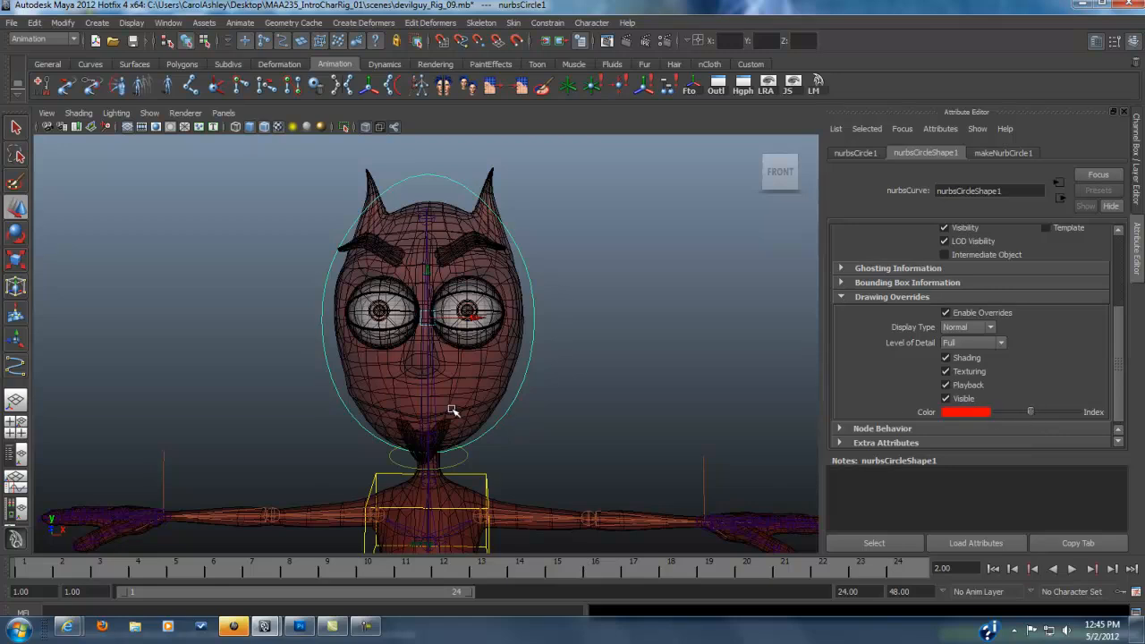
Freeze the head circle's transformations and delete its construction history.
{"action": "left_click", "coordinate": [63, 23]}
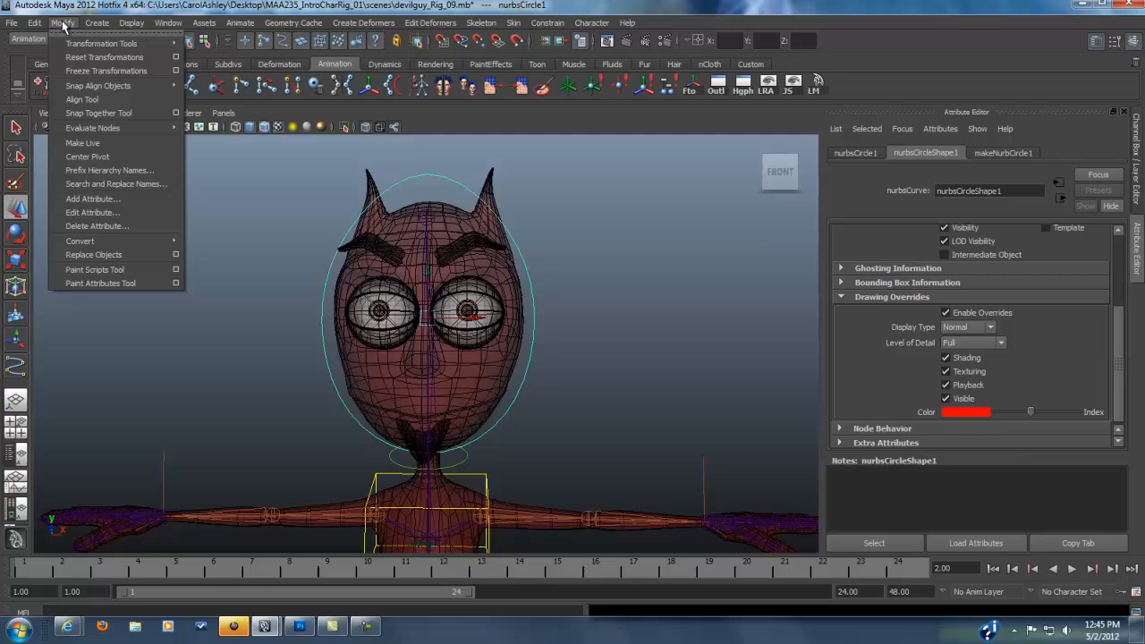
{"action": "left_click", "coordinate": [81, 72]}
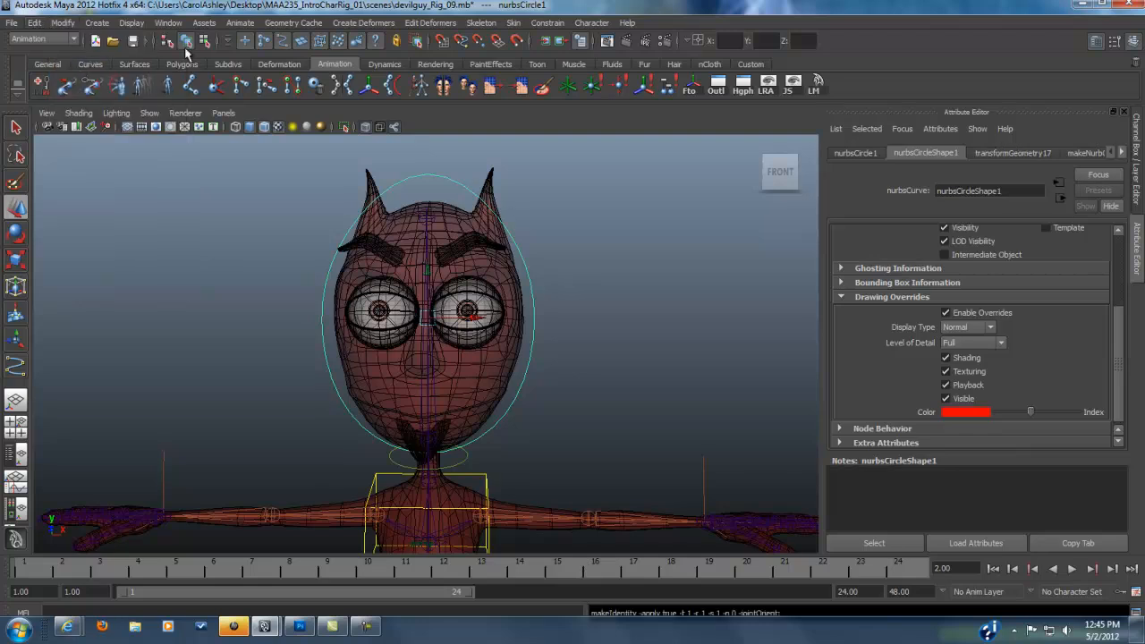
{"action": "left_click", "coordinate": [1135, 148]}
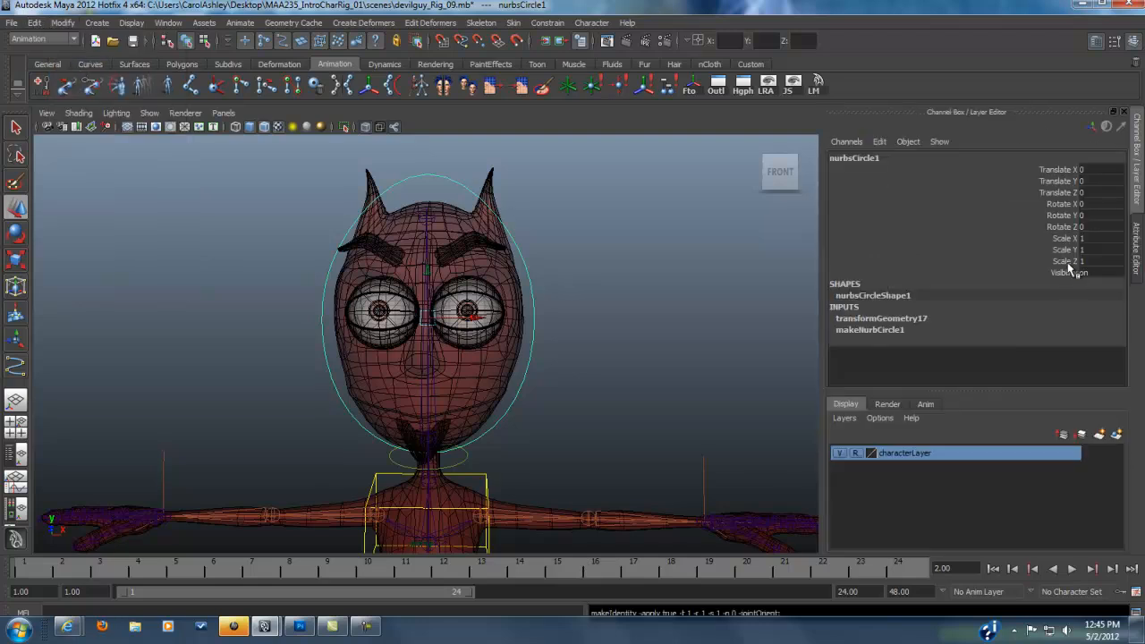
{"action": "left_click", "coordinate": [34, 23]}
{"action": "mouse_move", "coordinate": [69, 171]}
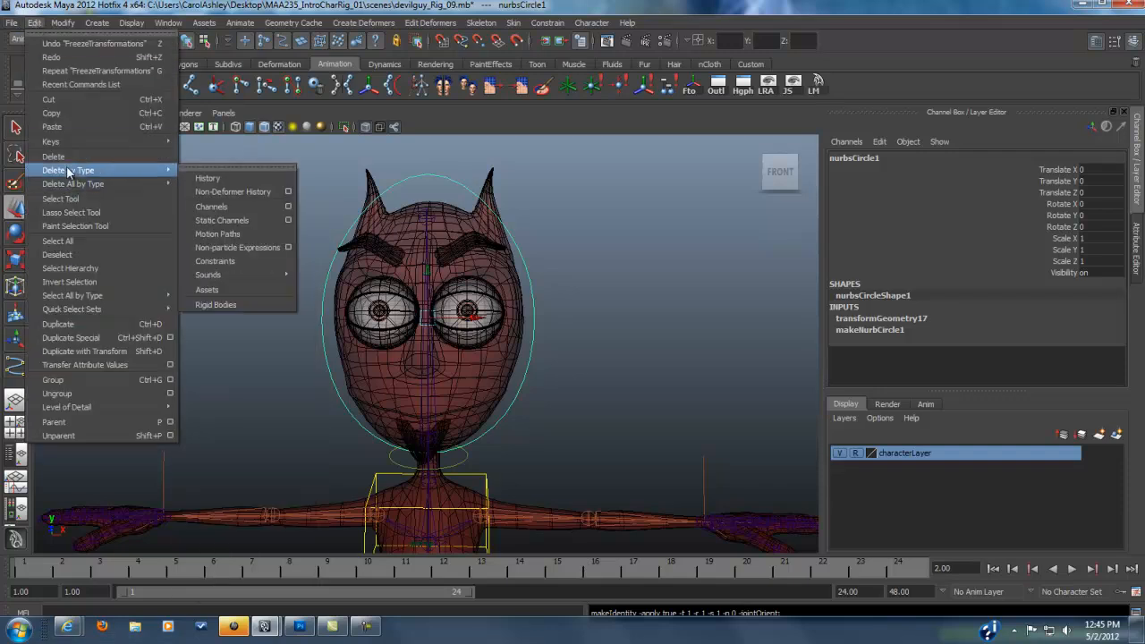
{"action": "left_click", "coordinate": [208, 178]}
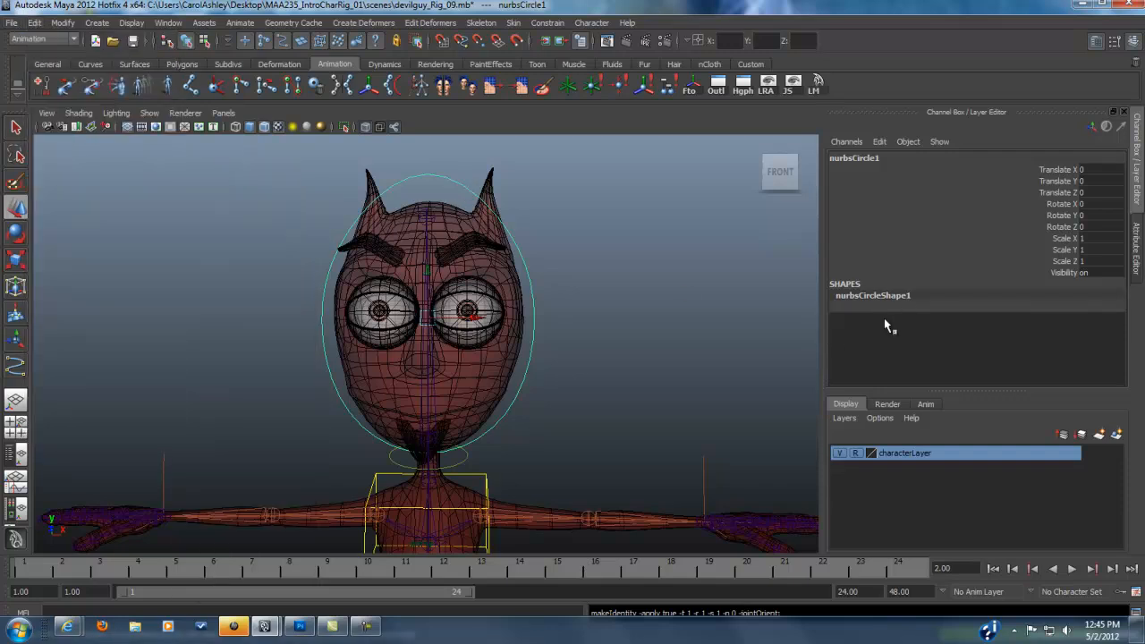
Rename the head circle as head_ctrl.
{"action": "left_click_drag", "start_coordinate": [658, 336], "coordinate": [582, 347], "text": "alt"}
{"action": "left_click", "coordinate": [891, 157]}
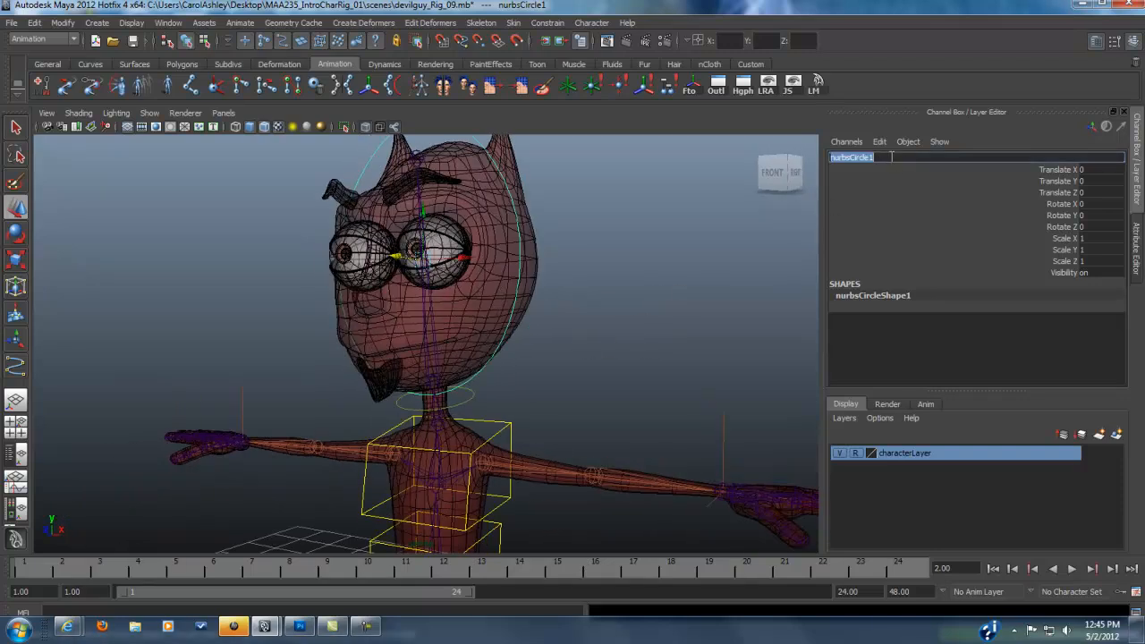
{"action": "type", "text": "head_c"}
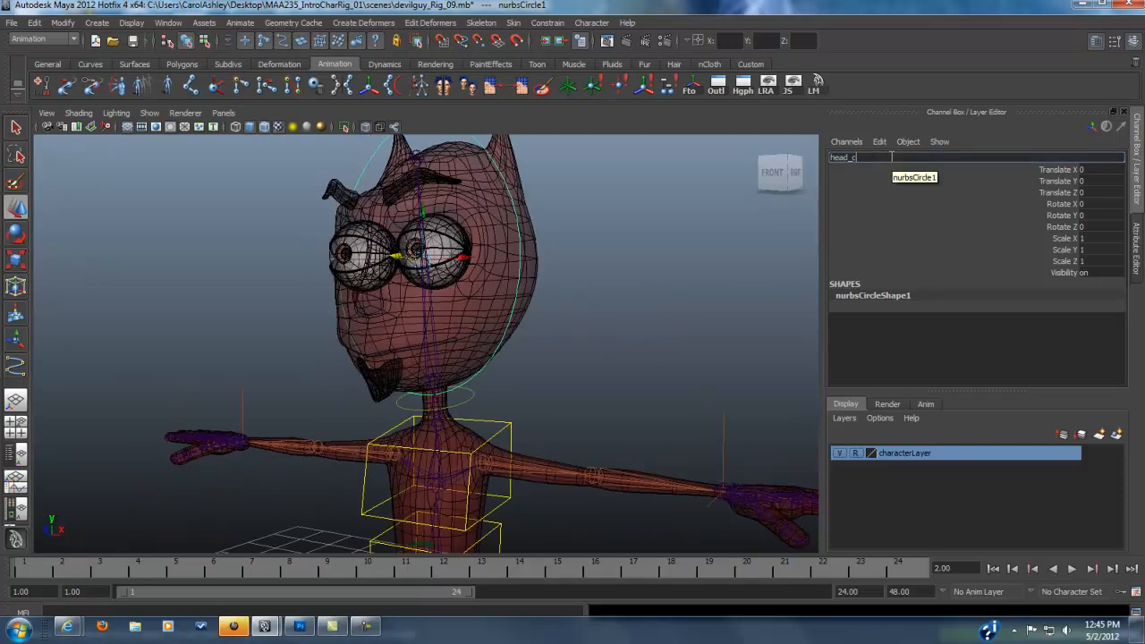
{"action": "type", "text": "trl"}
{"action": "key", "text": "Return"}
Try parenting head_ctrl to the neck control, and undo the parenting.
{"action": "left_click_drag", "start_coordinate": [602, 358], "coordinate": [493, 372], "text": "alt"}
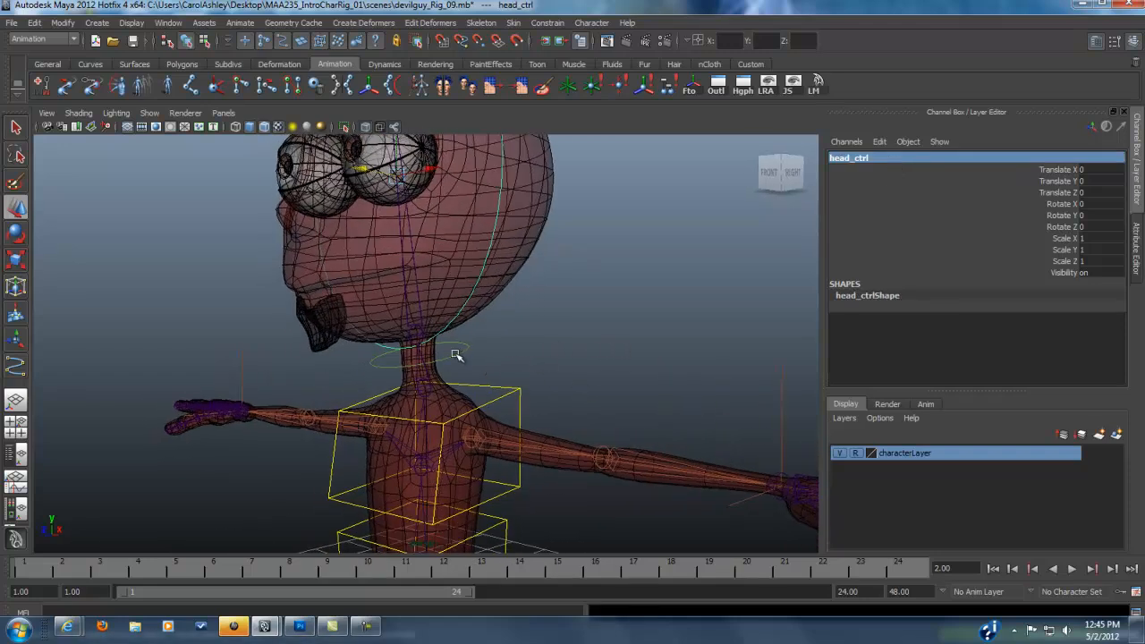
{"action": "left_click", "coordinate": [455, 353]}
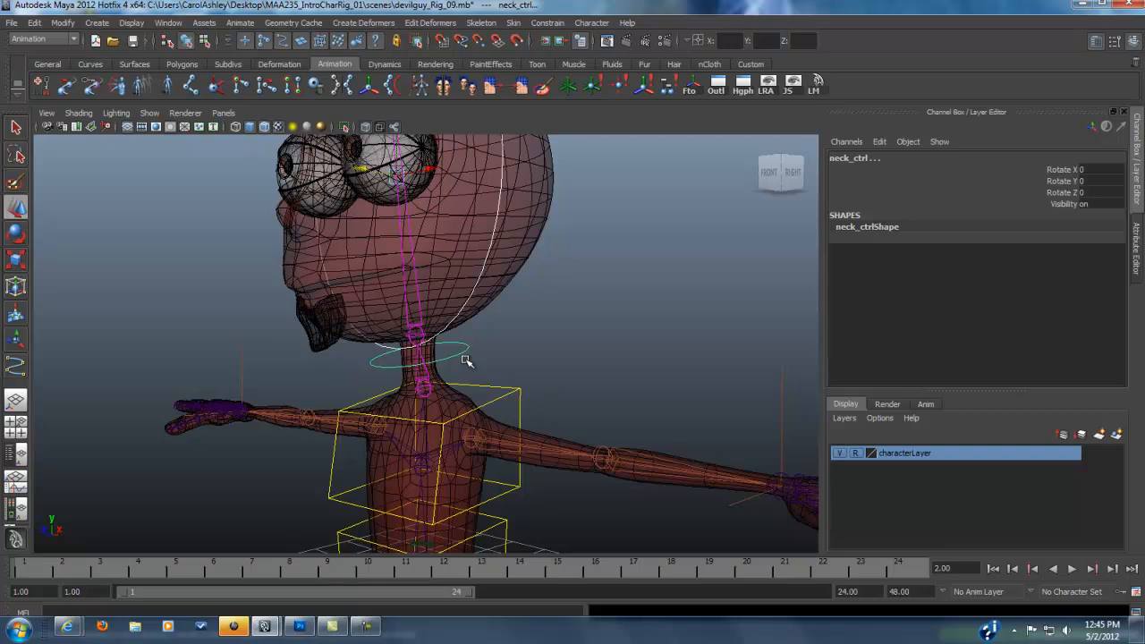
{"action": "key", "text": "p"}
{"action": "mouse_move", "coordinate": [495, 363]}
{"action": "left_mouse_down", "text": "alt"}
{"action": "mouse_move", "coordinate": [572, 363]}
{"action": "mouse_move", "coordinate": [549, 396]}
{"action": "mouse_move", "coordinate": [536, 389]}
{"action": "mouse_move", "coordinate": [624, 391]}
{"action": "mouse_move", "coordinate": [539, 402]}
{"action": "mouse_move", "coordinate": [475, 373]}
{"action": "left_mouse_up", "text": "alt"}
{"action": "left_click", "coordinate": [497, 395]}
{"action": "right_click_drag", "start_coordinate": [454, 416], "coordinate": [483, 371], "text": "alt"}
{"action": "left_click", "coordinate": [474, 362]}
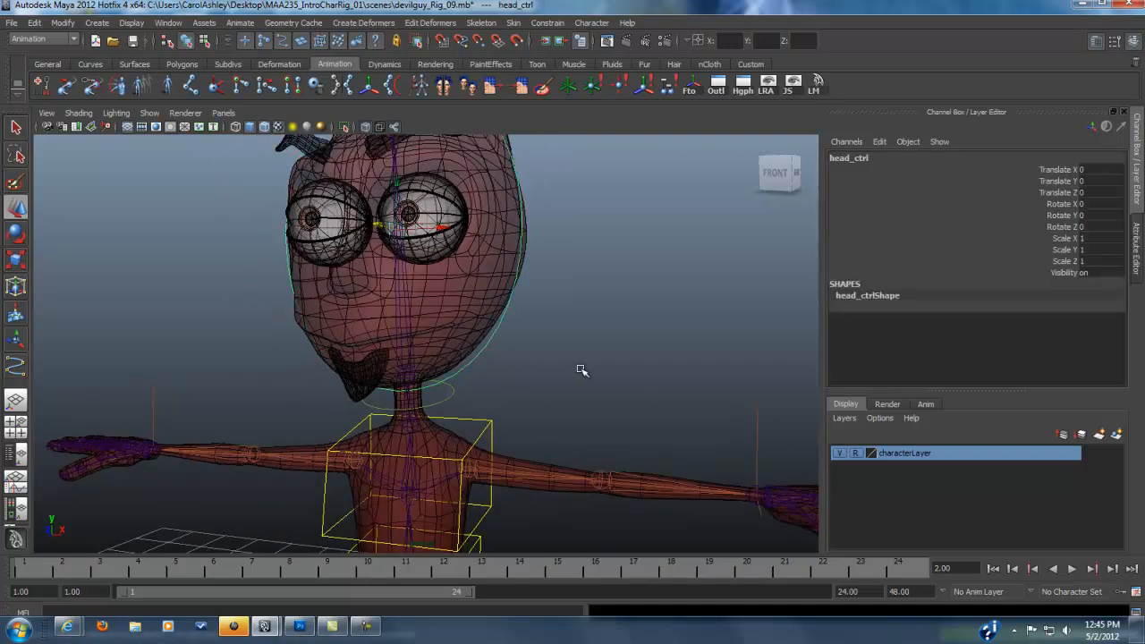
{"action": "left_click", "coordinate": [537, 382]}
{"action": "key", "text": "ctrl+z"}
{"action": "key", "text": "ctrl+z"}
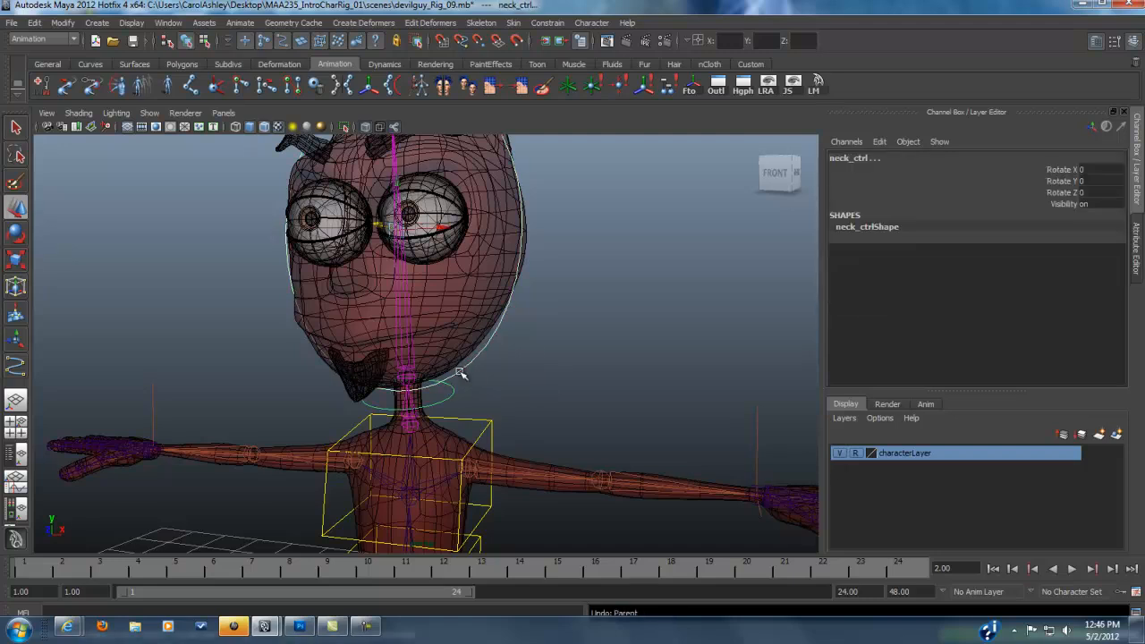
Reselect head_ctrl alone and snap its pivot point to the joint at the base of the head.
{"action": "left_click", "coordinate": [464, 369]}
{"action": "right_click_drag", "start_coordinate": [460, 401], "coordinate": [475, 399], "text": "alt"}
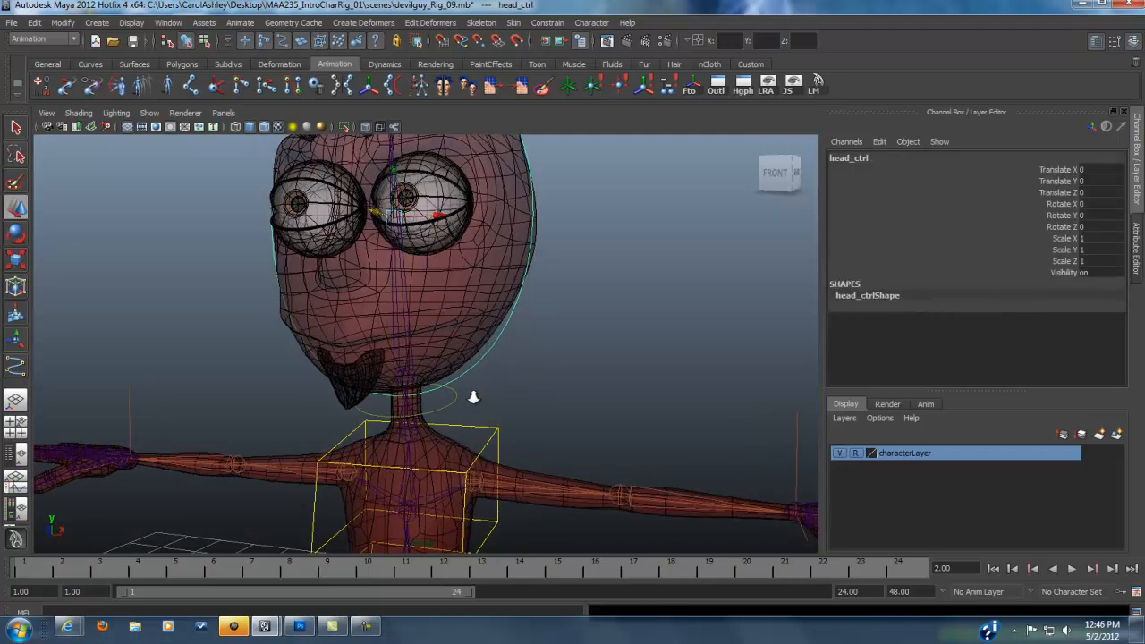
{"action": "right_click_drag", "start_coordinate": [382, 456], "coordinate": [540, 404], "text": "alt"}
{"action": "middle_click_drag", "start_coordinate": [494, 424], "coordinate": [507, 331], "text": "alt"}
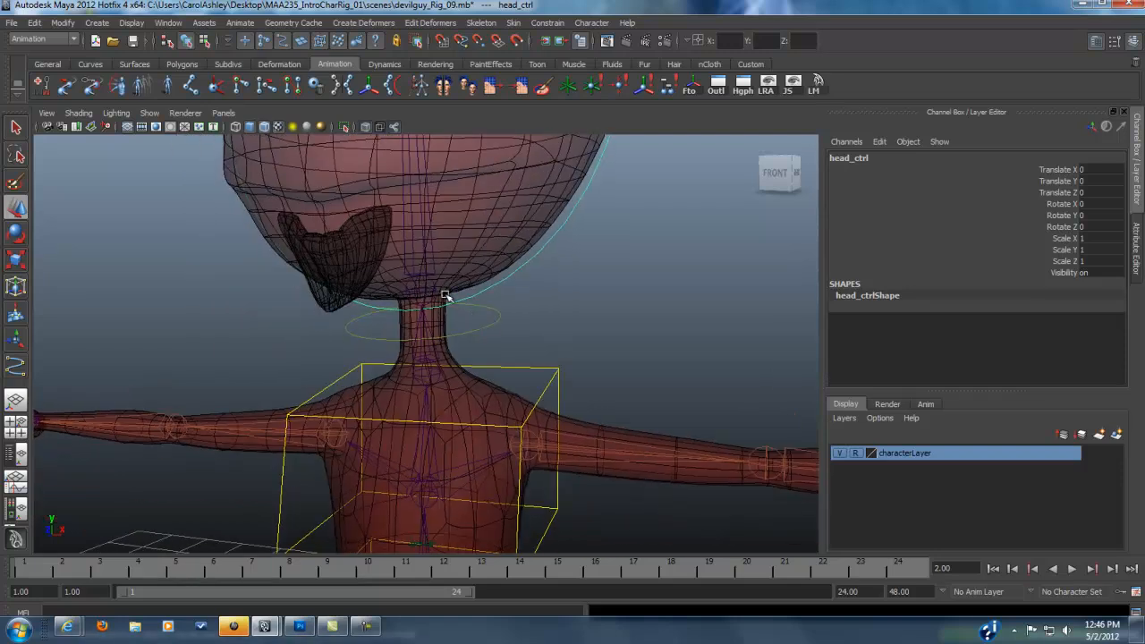
{"action": "middle_click_drag", "start_coordinate": [484, 284], "coordinate": [489, 353], "text": "alt"}
{"action": "right_click_drag", "start_coordinate": [489, 349], "coordinate": [433, 310], "text": "alt"}
{"action": "middle_click_drag", "start_coordinate": [471, 276], "coordinate": [475, 332], "text": "alt"}
{"action": "right_click_drag", "start_coordinate": [475, 332], "coordinate": [431, 320], "text": "alt"}
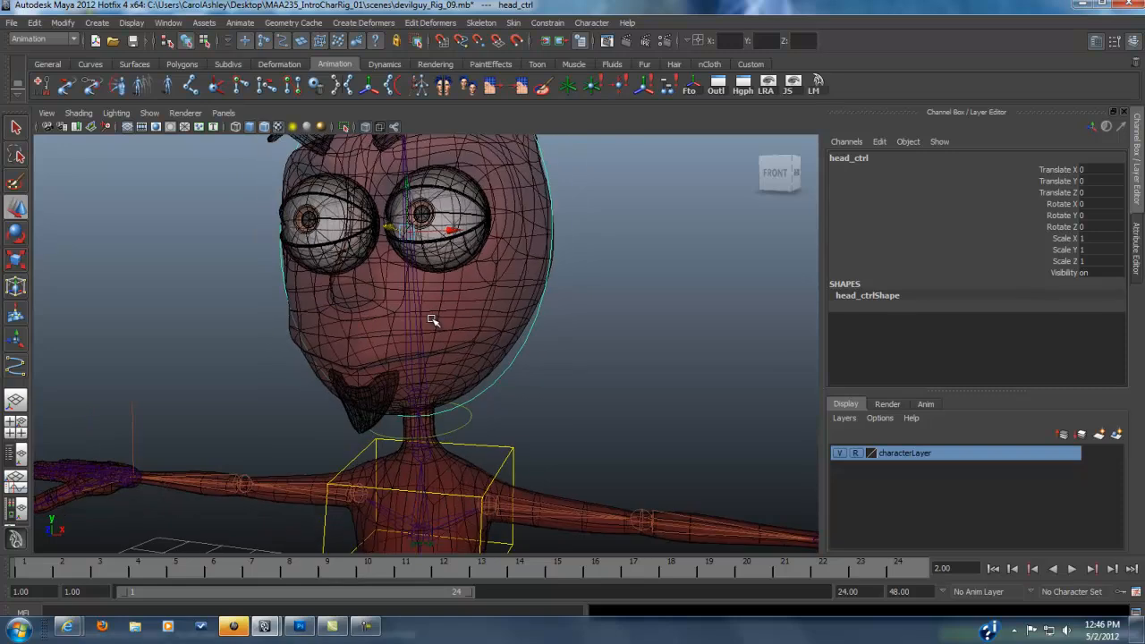
{"action": "key", "text": "Insert"}
{"action": "left_click_drag", "start_coordinate": [409, 235], "coordinate": [418, 401]}
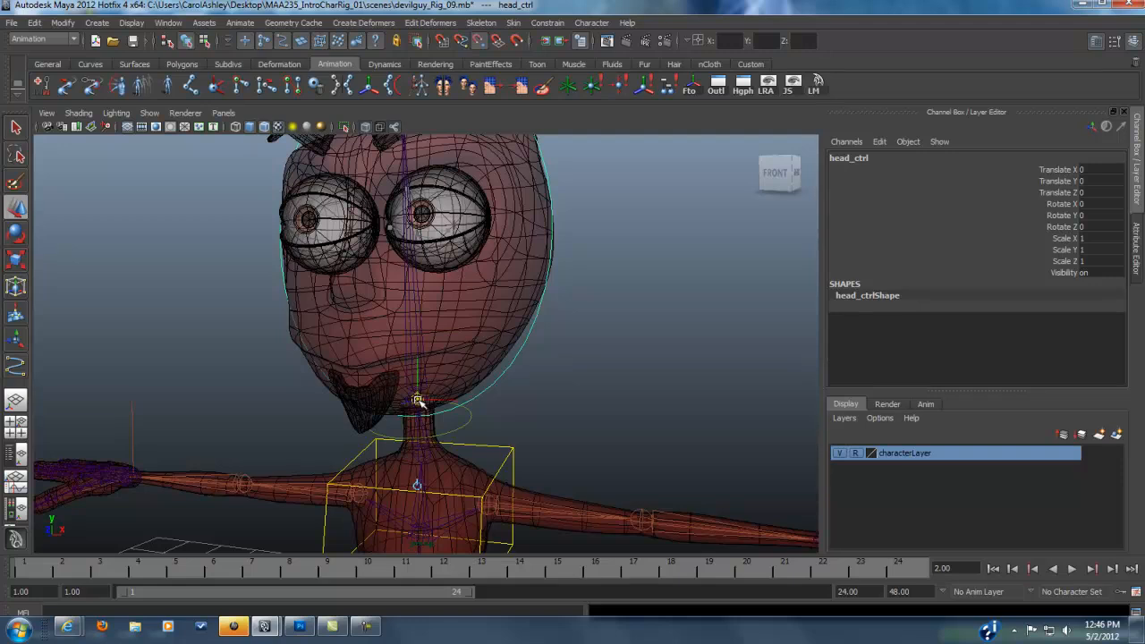
Leave pivot editing and parent head_ctrl to the neck control.
{"action": "left_click_drag", "start_coordinate": [390, 470], "coordinate": [277, 460], "text": "alt"}
{"action": "right_click_drag", "start_coordinate": [500, 429], "coordinate": [651, 483], "text": "alt"}
{"action": "middle_click_drag", "start_coordinate": [595, 409], "coordinate": [593, 227], "text": "alt"}
{"action": "left_click_drag", "start_coordinate": [474, 405], "coordinate": [420, 295], "text": "alt"}
{"action": "right_click_drag", "start_coordinate": [462, 338], "coordinate": [331, 334], "text": "alt"}
{"action": "left_click_drag", "start_coordinate": [332, 335], "coordinate": [440, 403], "text": "alt"}
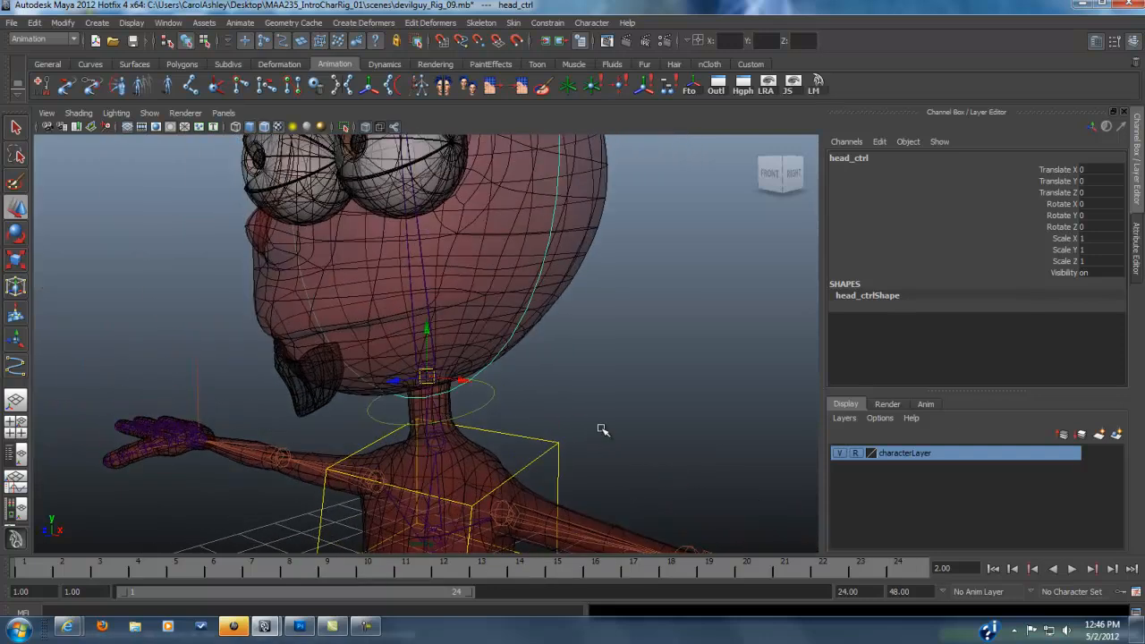
{"action": "right_click_drag", "start_coordinate": [534, 444], "coordinate": [439, 396], "text": "alt"}
{"action": "left_click_drag", "start_coordinate": [439, 396], "coordinate": [460, 388], "text": "alt"}
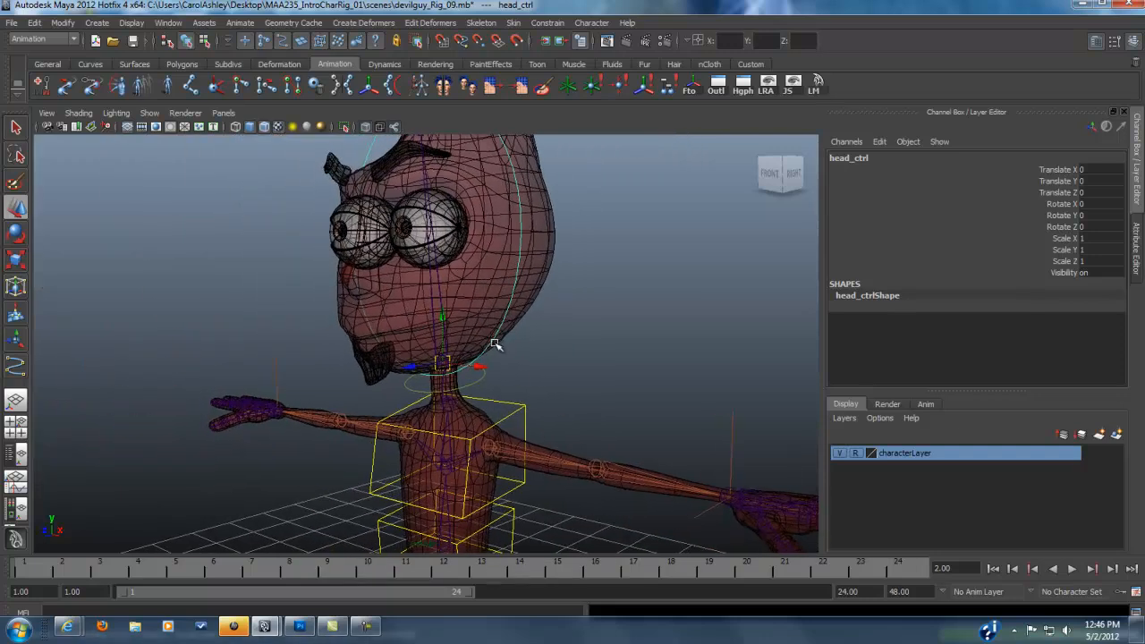
{"action": "left_click", "coordinate": [479, 381], "text": "shift"}
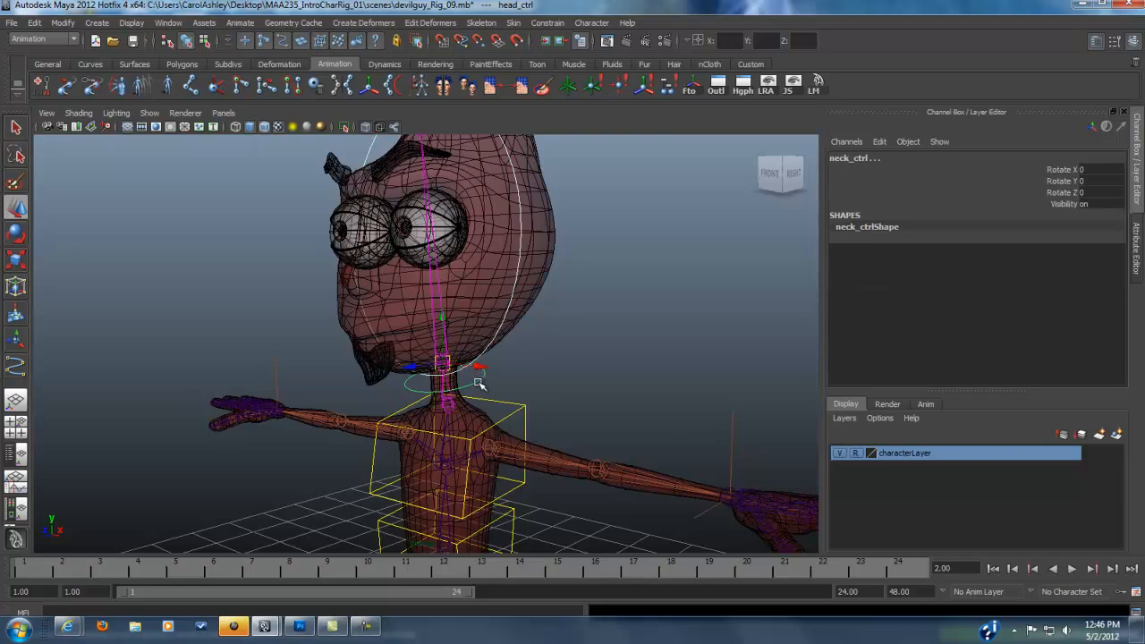
{"action": "key", "text": "p"}
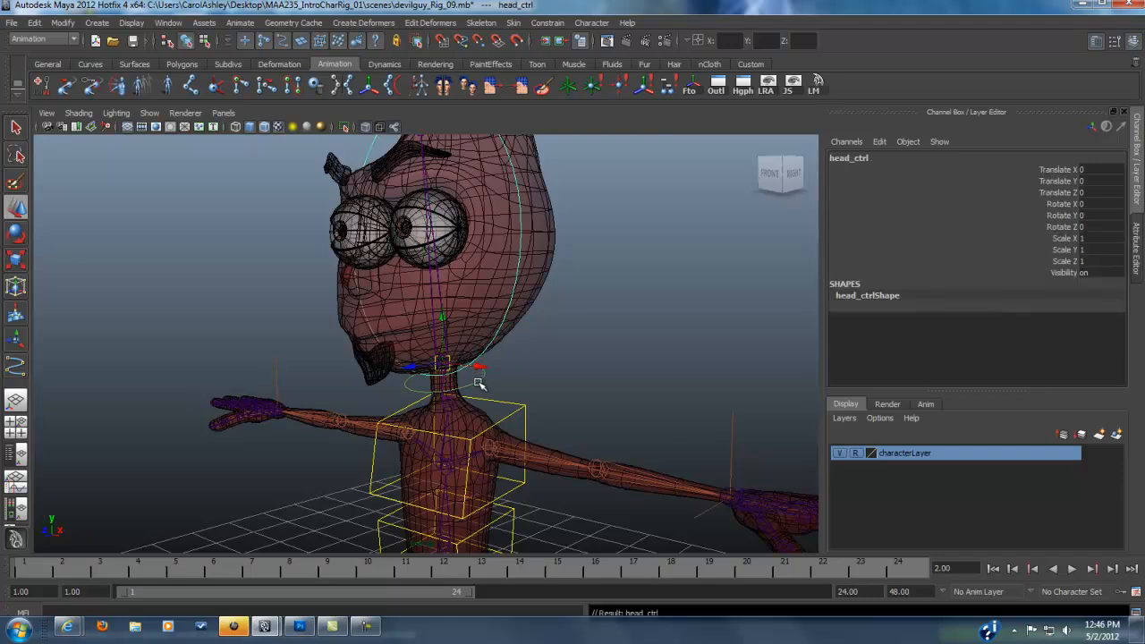
Orient-constrain the bn_head_a joint to head_ctrl.
{"action": "left_click_drag", "start_coordinate": [479, 383], "coordinate": [492, 350], "text": "alt"}
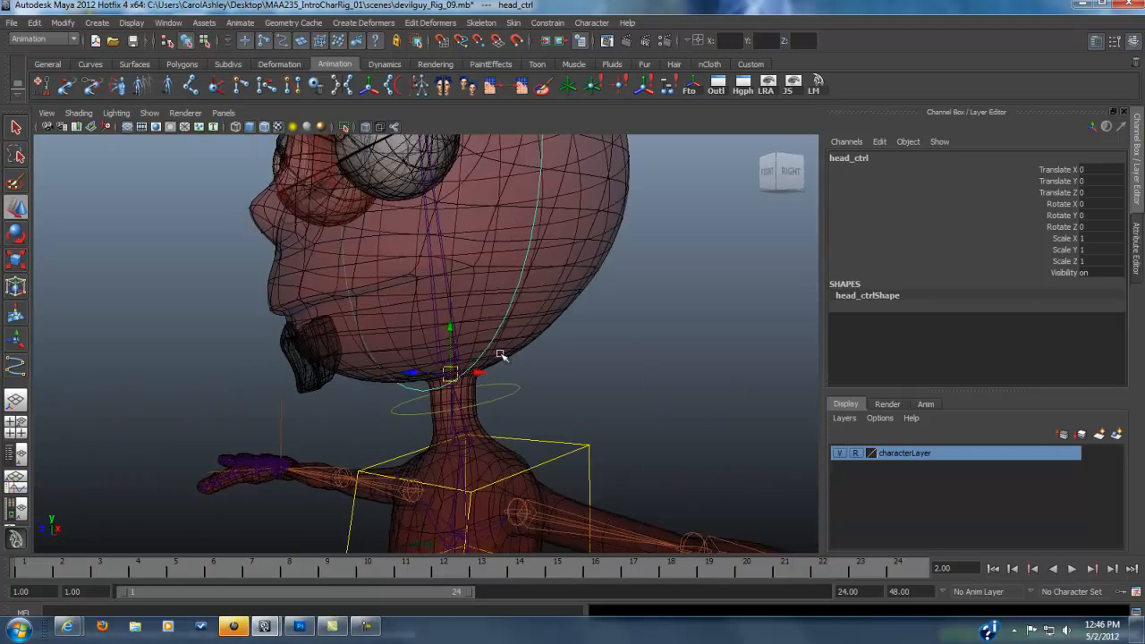
{"action": "left_click_drag", "start_coordinate": [542, 382], "coordinate": [535, 370], "text": "alt"}
{"action": "right_click_drag", "start_coordinate": [424, 391], "coordinate": [624, 399], "text": "alt"}
{"action": "middle_click_drag", "start_coordinate": [620, 396], "coordinate": [617, 358], "text": "alt"}
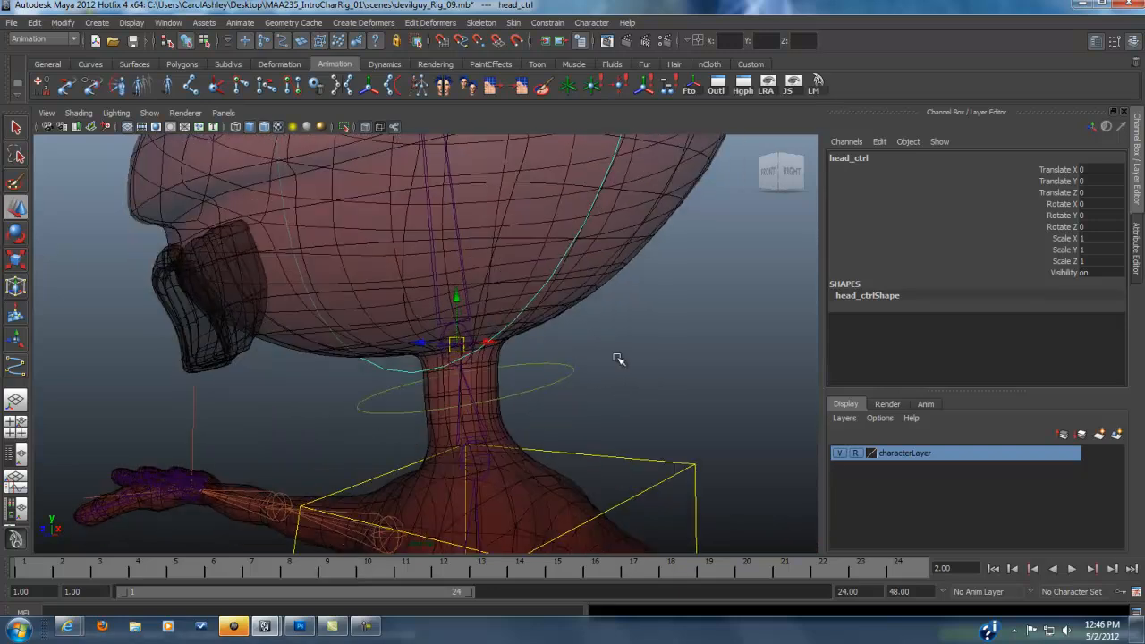
{"action": "left_click", "coordinate": [465, 308]}
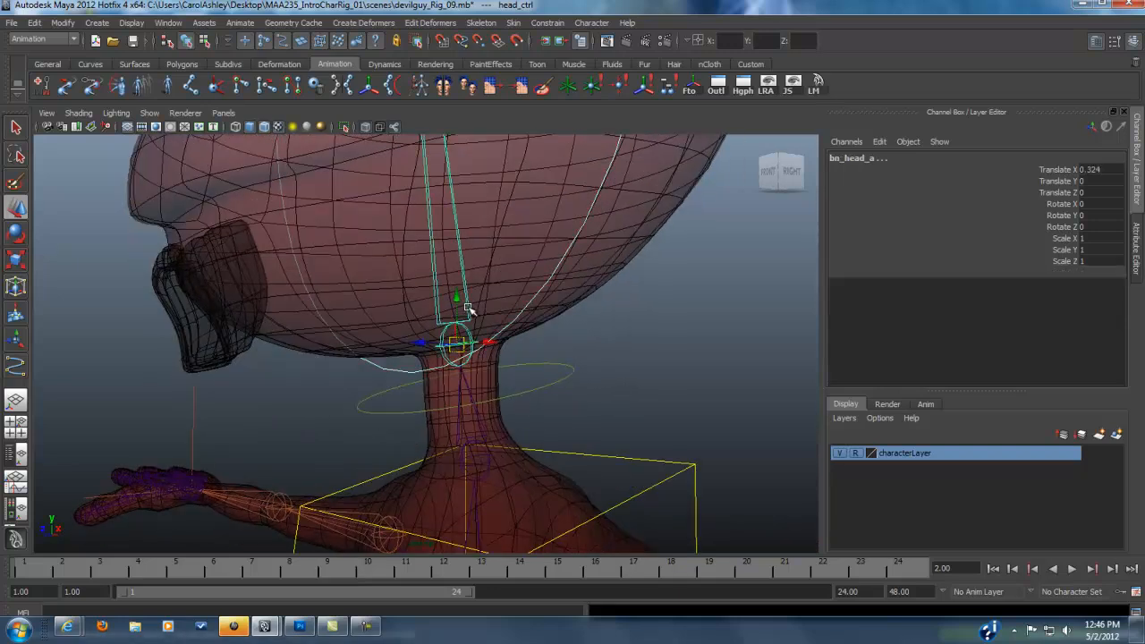
{"action": "left_click", "coordinate": [546, 23]}
{"action": "left_click", "coordinate": [565, 78]}
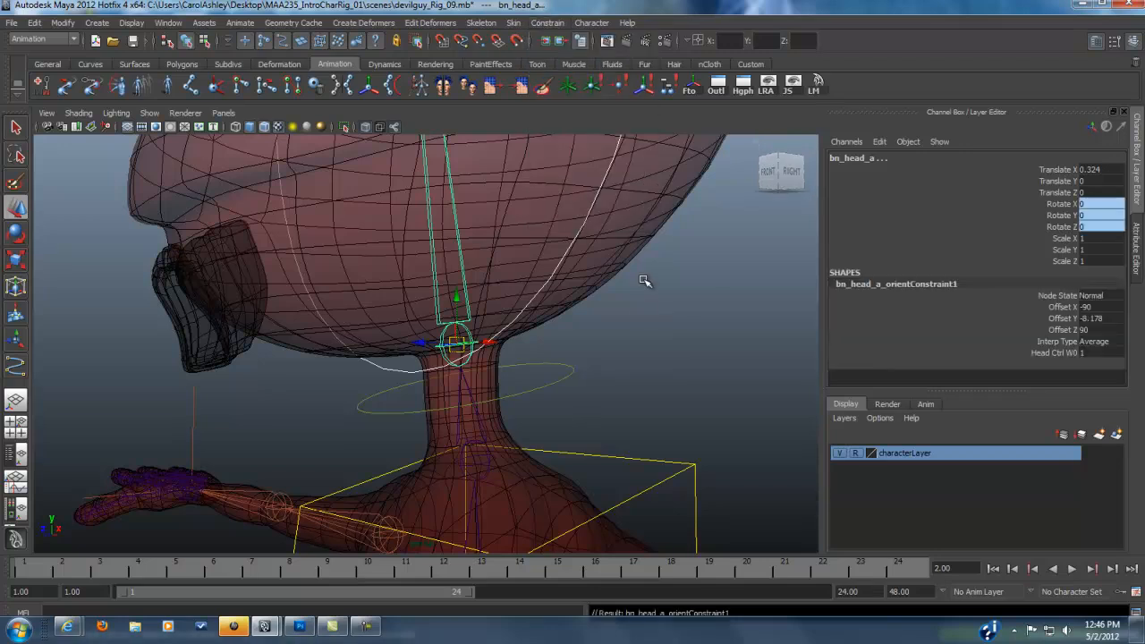
Lock and hide the Translate and Scale channels of the bn_head_a joint.
{"action": "left_click_drag", "start_coordinate": [657, 364], "coordinate": [577, 367], "text": "alt"}
{"action": "left_click_drag", "start_coordinate": [1057, 169], "coordinate": [1057, 192]}
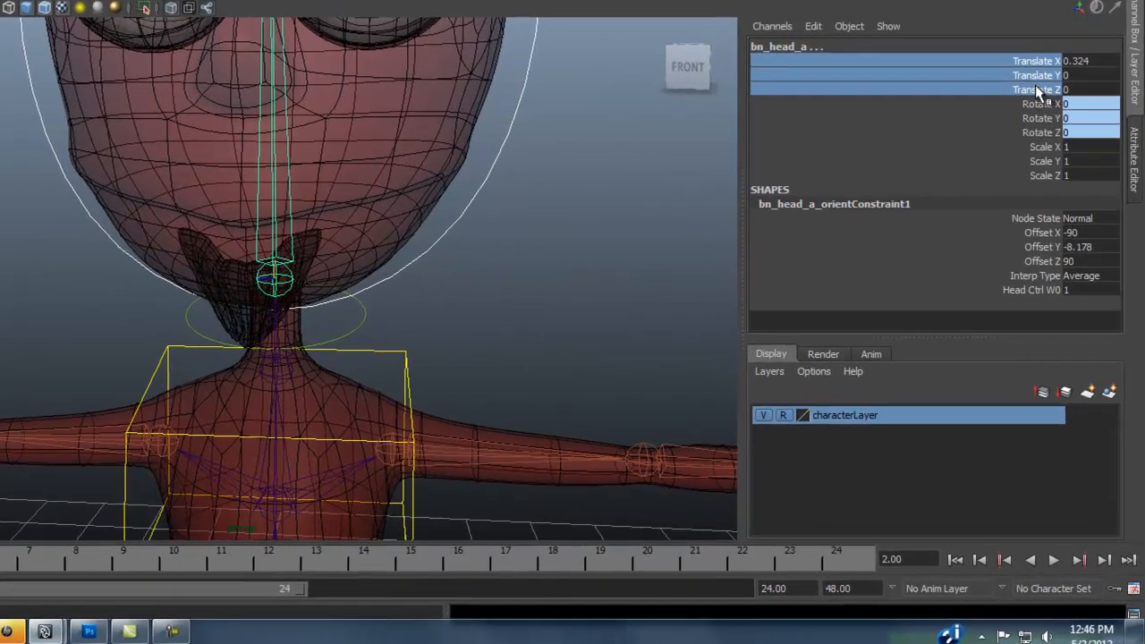
{"action": "right_click", "coordinate": [1036, 89]}
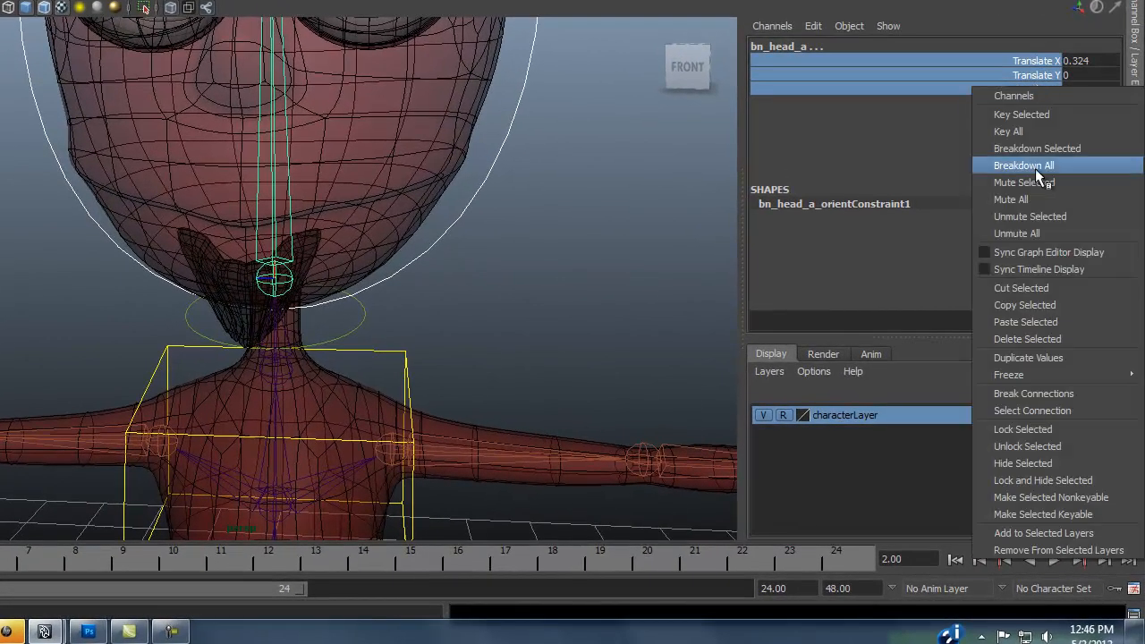
{"action": "left_click", "coordinate": [1043, 481]}
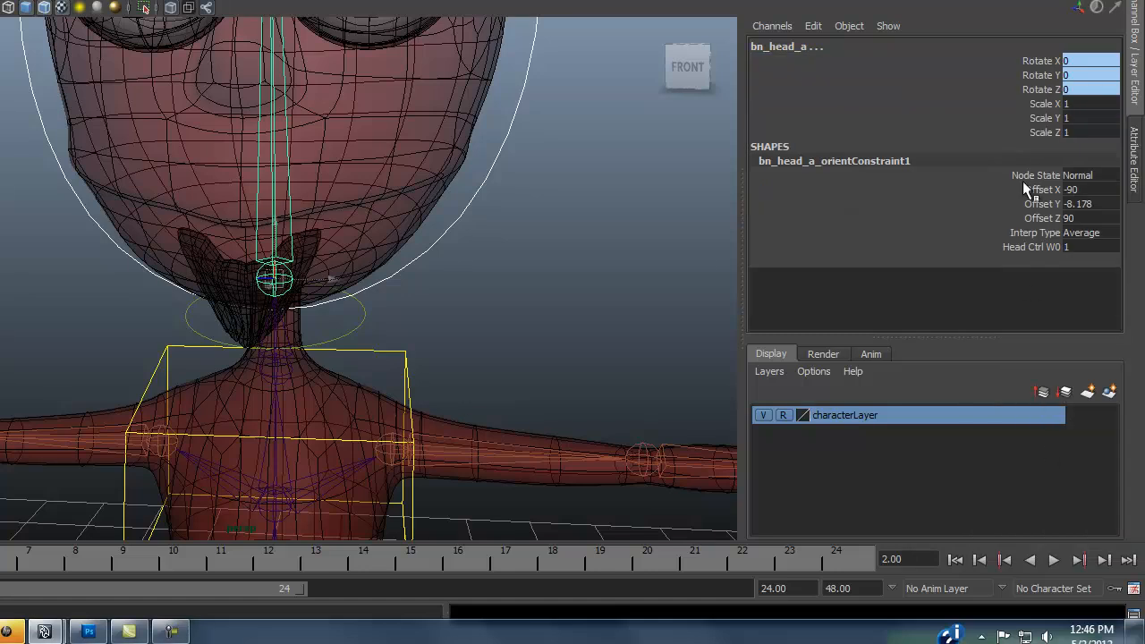
{"action": "left_click_drag", "start_coordinate": [1047, 103], "coordinate": [1049, 132]}
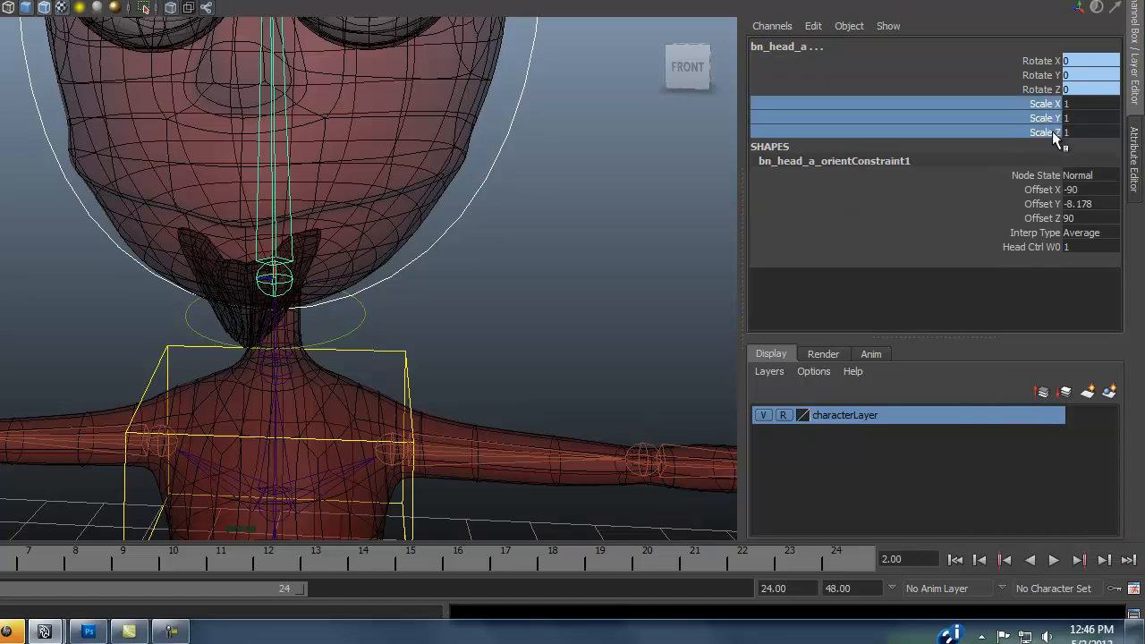
{"action": "right_click", "coordinate": [1050, 133]}
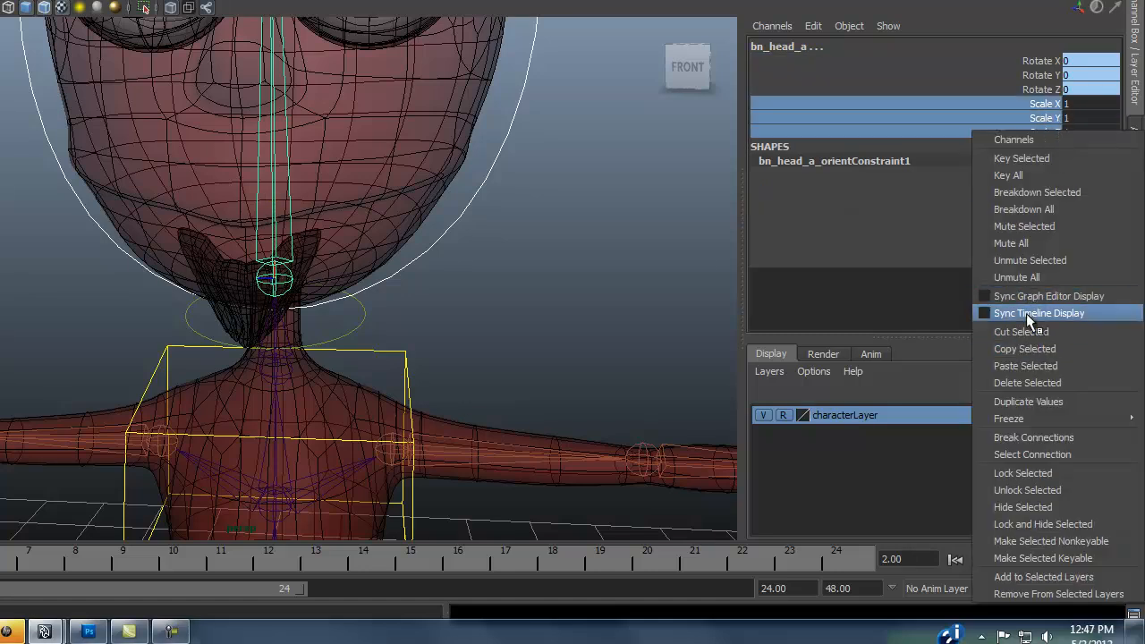
{"action": "left_click", "coordinate": [1031, 526]}
Examine the constrained head joint, its control and the surrounding rig from the front and side.
{"action": "right_click_drag", "start_coordinate": [667, 353], "coordinate": [567, 342], "text": "alt"}
{"action": "left_click_drag", "start_coordinate": [567, 343], "coordinate": [447, 338], "text": "alt"}
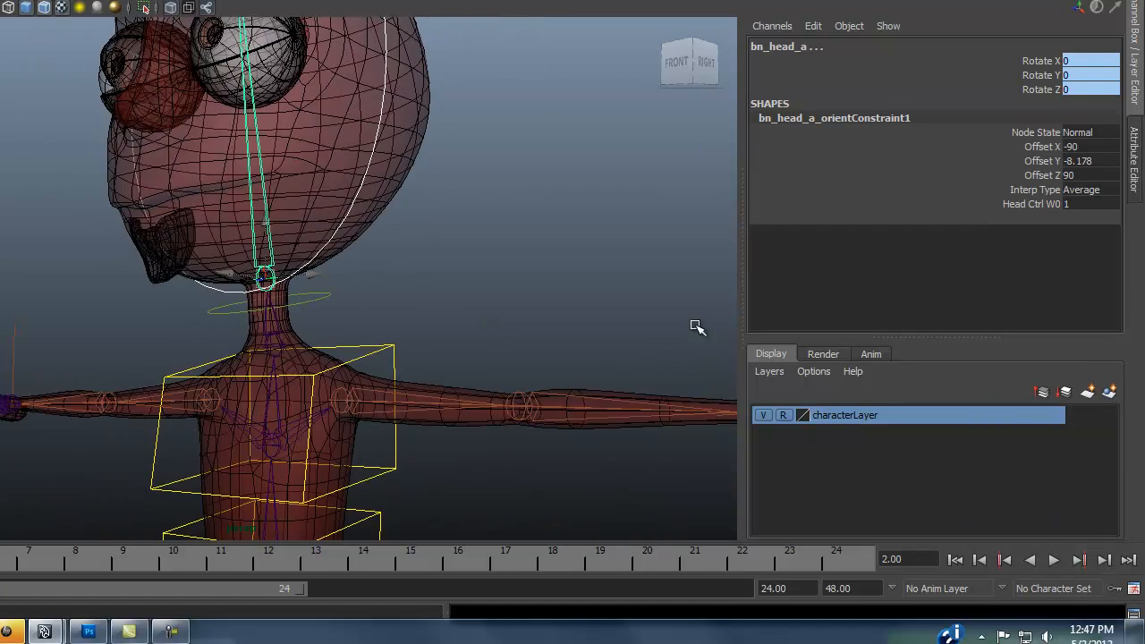
{"action": "right_click_drag", "start_coordinate": [726, 337], "coordinate": [478, 291], "text": "alt"}
{"action": "left_click_drag", "start_coordinate": [479, 291], "coordinate": [267, 338], "text": "alt"}
{"action": "right_click_drag", "start_coordinate": [477, 343], "coordinate": [250, 336], "text": "alt"}
{"action": "left_click_drag", "start_coordinate": [250, 336], "coordinate": [372, 354], "text": "alt"}
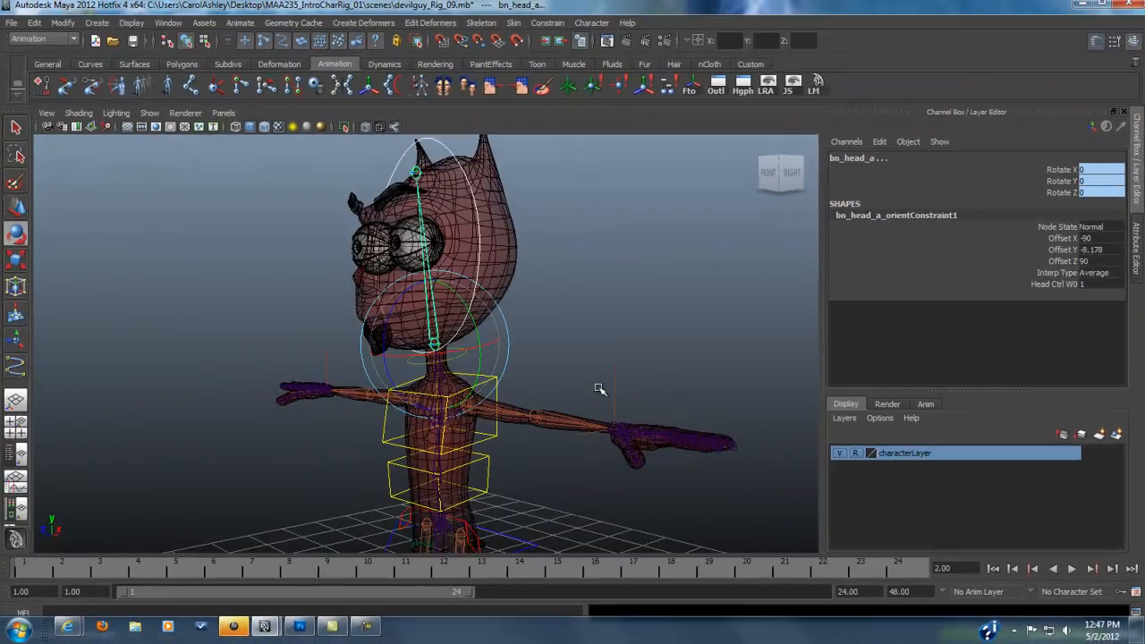
{"action": "mouse_move", "coordinate": [513, 400]}
{"action": "left_mouse_down", "text": "alt"}
{"action": "mouse_move", "coordinate": [570, 388]}
{"action": "mouse_move", "coordinate": [490, 396]}
{"action": "mouse_move", "coordinate": [511, 391]}
{"action": "left_mouse_up", "text": "alt"}
{"action": "right_click_drag", "start_coordinate": [419, 367], "coordinate": [483, 218], "text": "alt"}
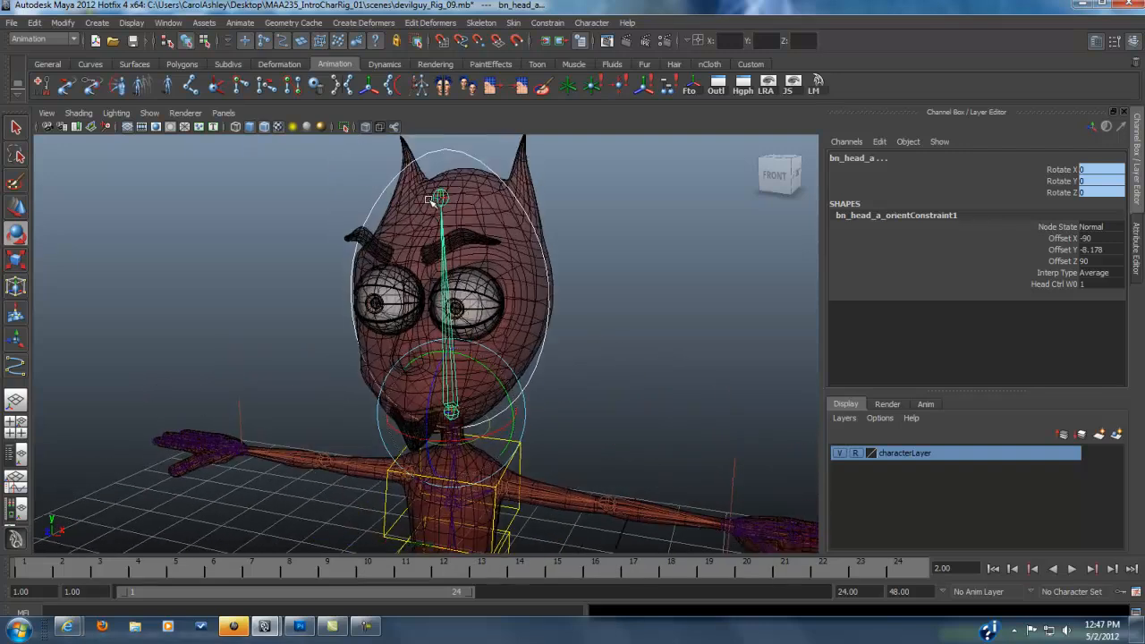
{"action": "left_click_drag", "start_coordinate": [480, 376], "coordinate": [575, 349], "text": "alt"}
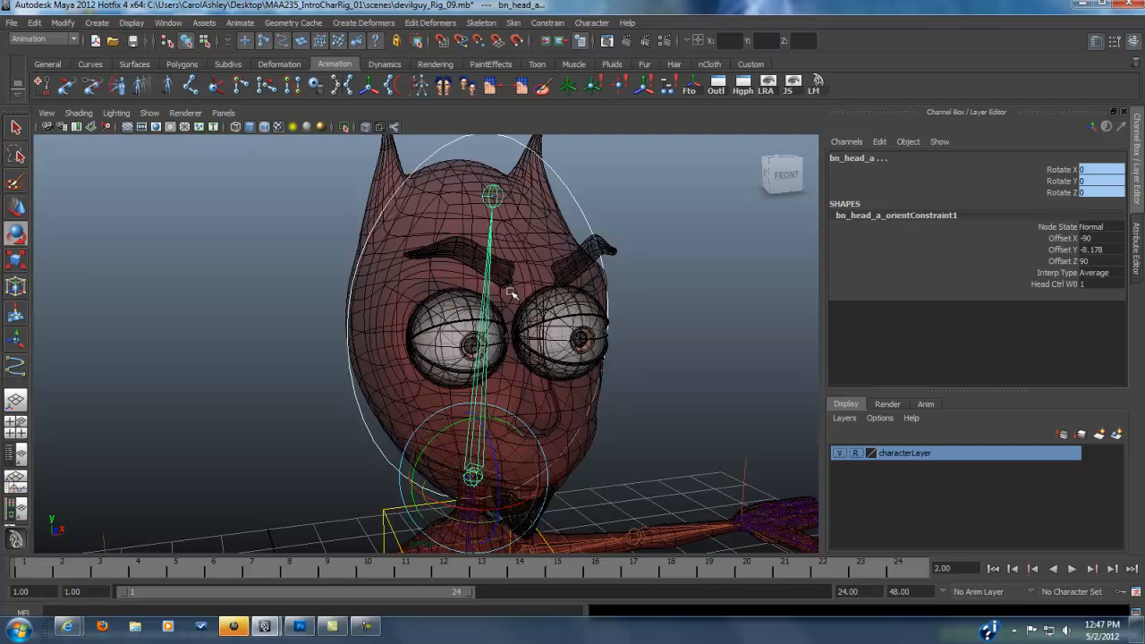
{"action": "left_click_drag", "start_coordinate": [567, 401], "coordinate": [666, 429], "text": "alt"}
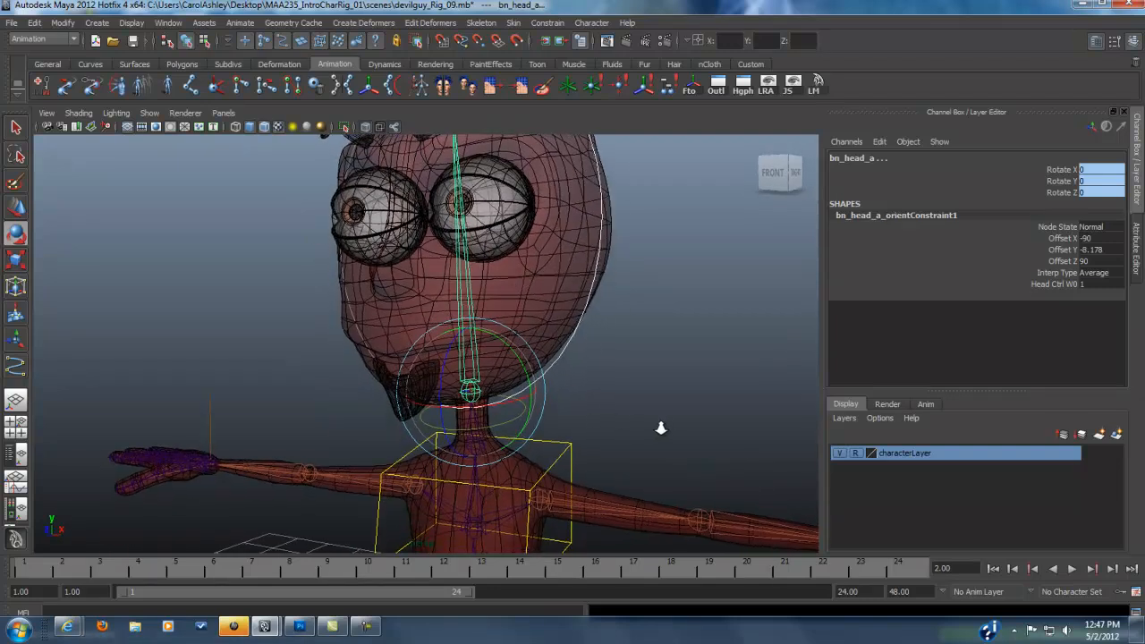
{"action": "right_click_drag", "start_coordinate": [667, 429], "coordinate": [411, 409], "text": "alt"}
{"action": "left_click_drag", "start_coordinate": [411, 409], "coordinate": [462, 418], "text": "alt"}
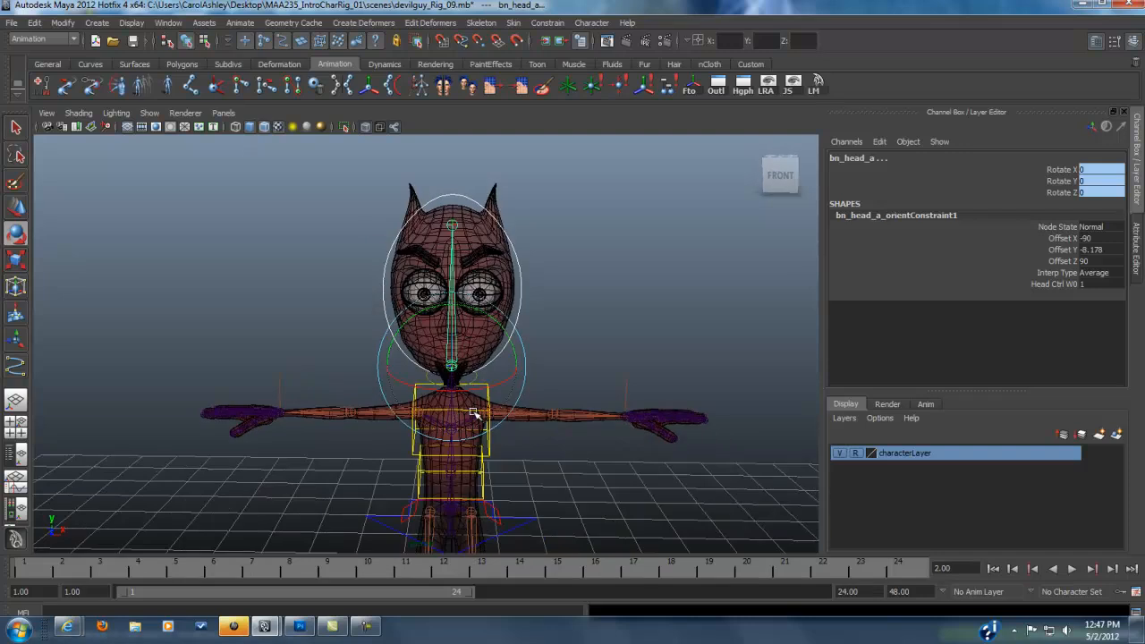
{"action": "key", "text": "w"}
{"action": "left_click_drag", "start_coordinate": [527, 467], "coordinate": [577, 422], "text": "alt"}
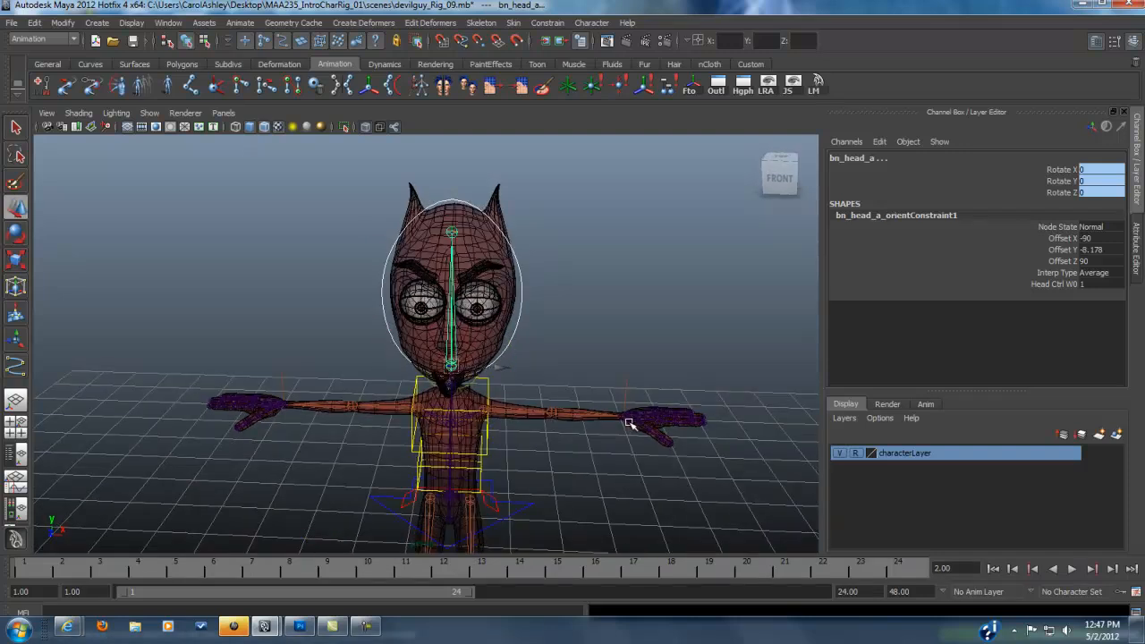